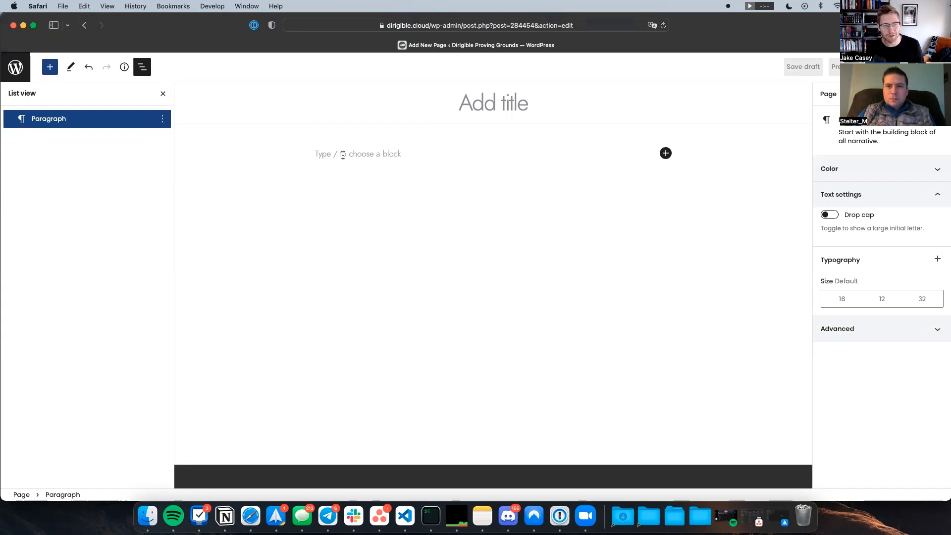
Insert a Structured List block in the empty paragraph of the new page.
{"action": "type", "text": "/"}
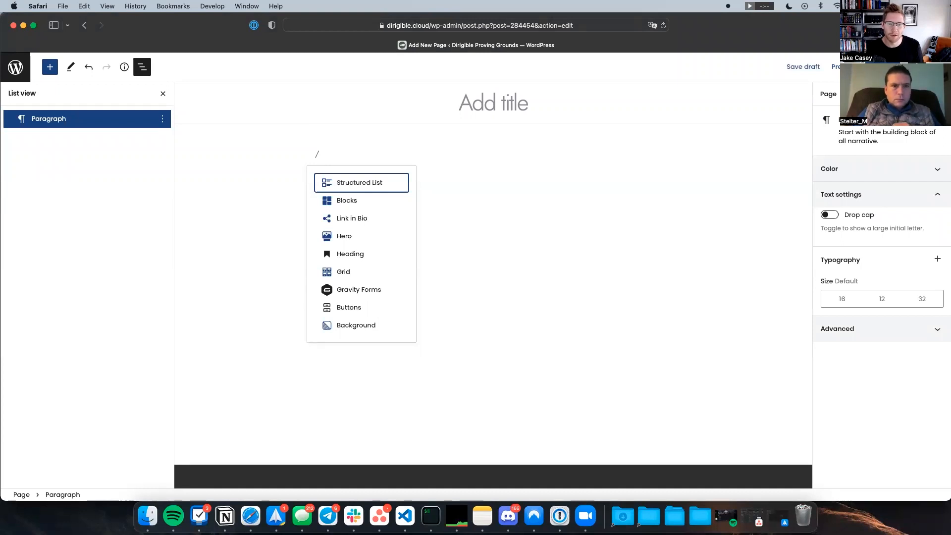
{"action": "key", "text": "Return"}
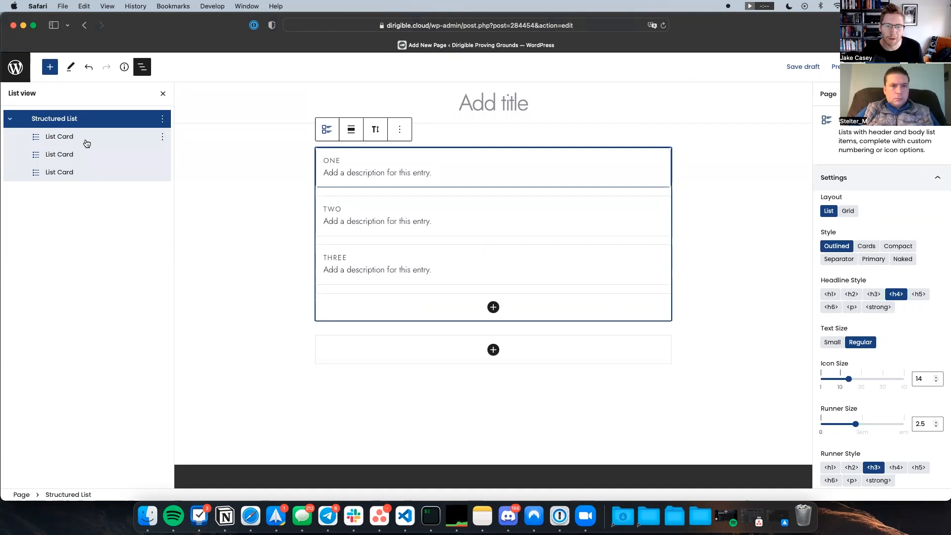
Add a fourth list card at the end of the structured list and remove it again.
{"action": "left_click", "coordinate": [493, 307]}
{"action": "left_click", "coordinate": [412, 275]}
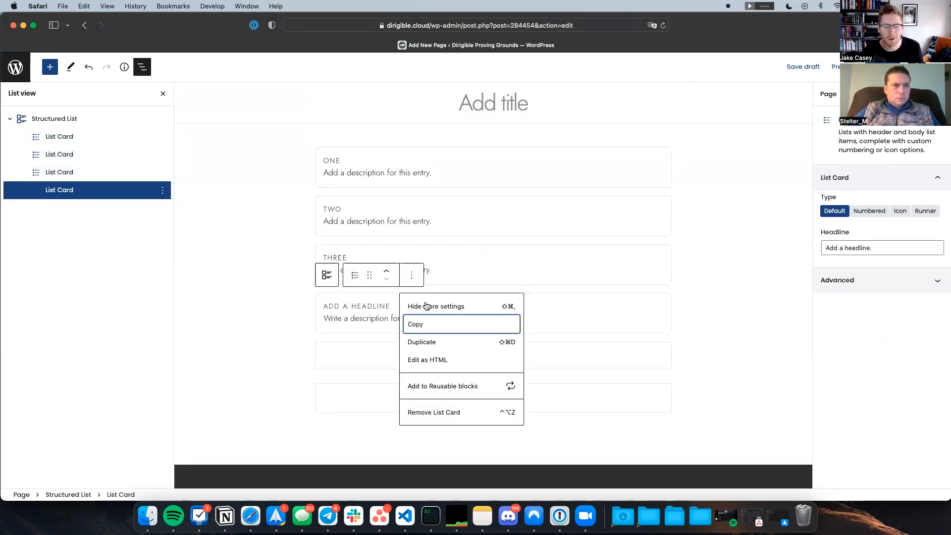
{"action": "left_click", "coordinate": [432, 407]}
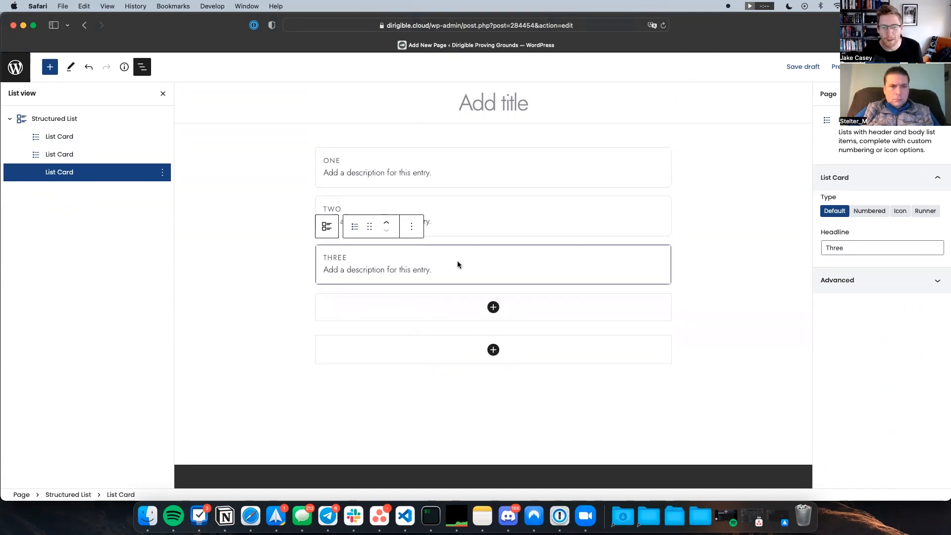
{"action": "left_click", "coordinate": [513, 219]}
{"action": "left_click", "coordinate": [522, 172]}
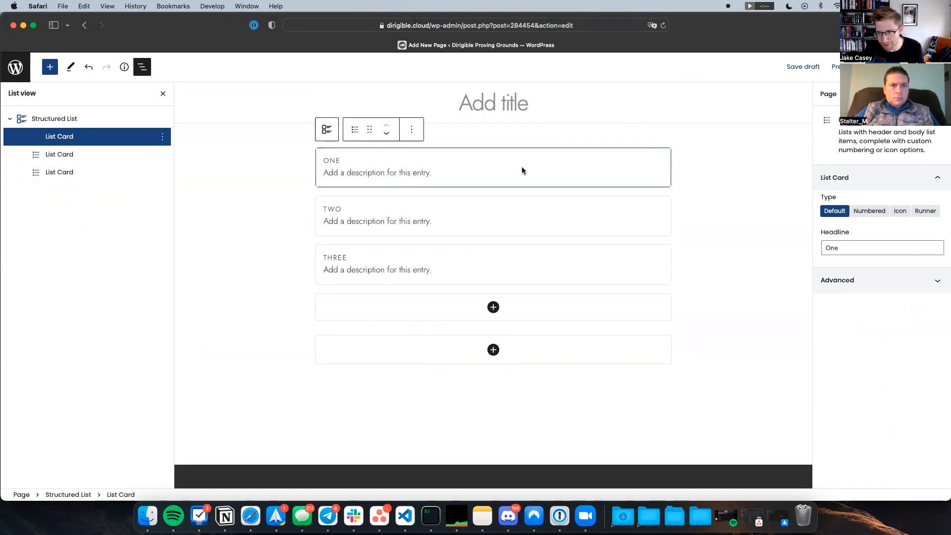
{"action": "left_click", "coordinate": [324, 133]}
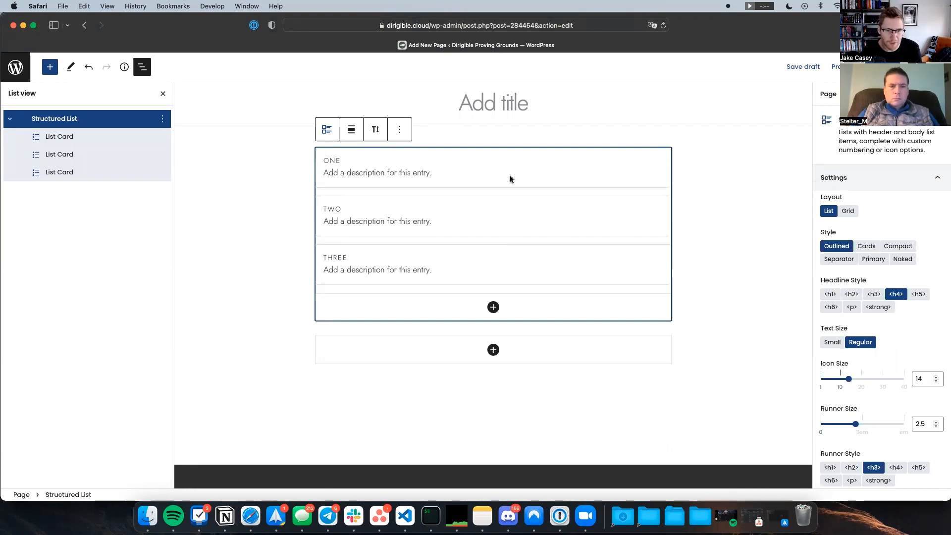
Replace the description of the first list card with "A quick description".
{"action": "left_click", "coordinate": [410, 171]}
{"action": "key", "text": "Escape"}
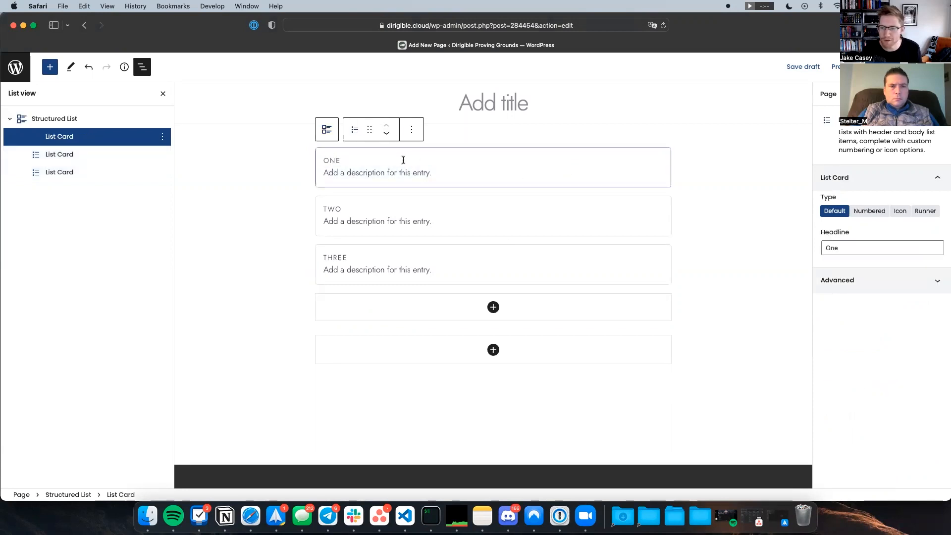
{"action": "left_click", "coordinate": [357, 171]}
{"action": "double_click", "coordinate": [326, 161]}
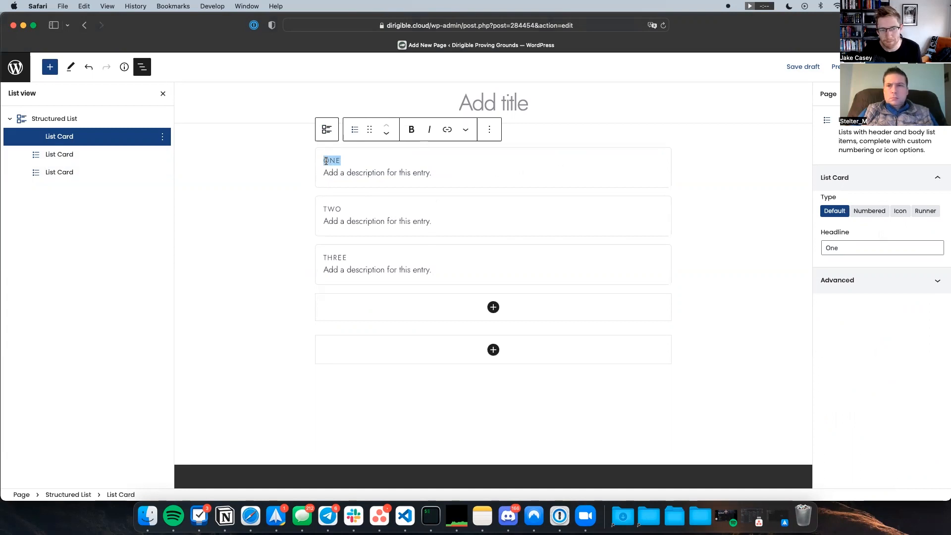
{"action": "triple_click", "coordinate": [366, 173]}
{"action": "type", "text": "A quick description"}
{"action": "key", "text": "Tab"}
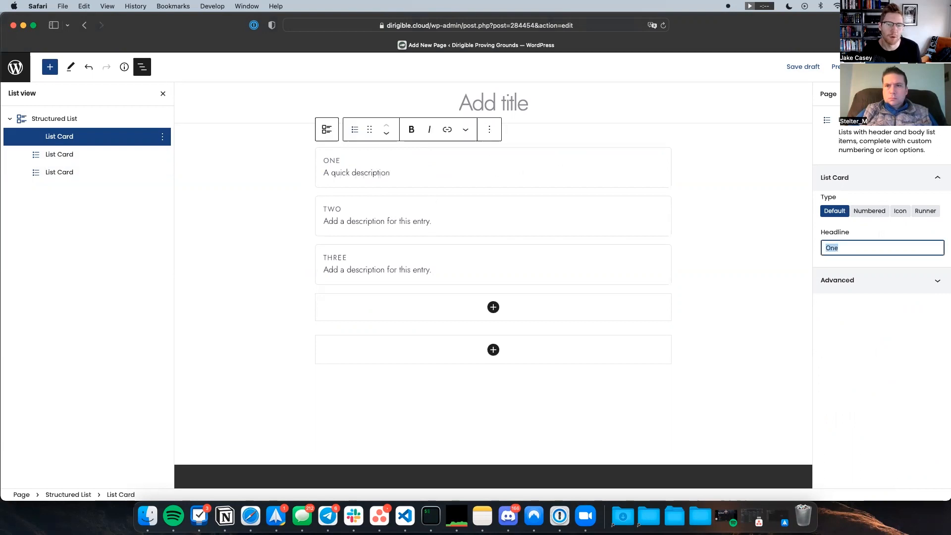
Replace the second card's description with "Another quick description" and the third card's with "A third description".
{"action": "triple_click", "coordinate": [392, 219]}
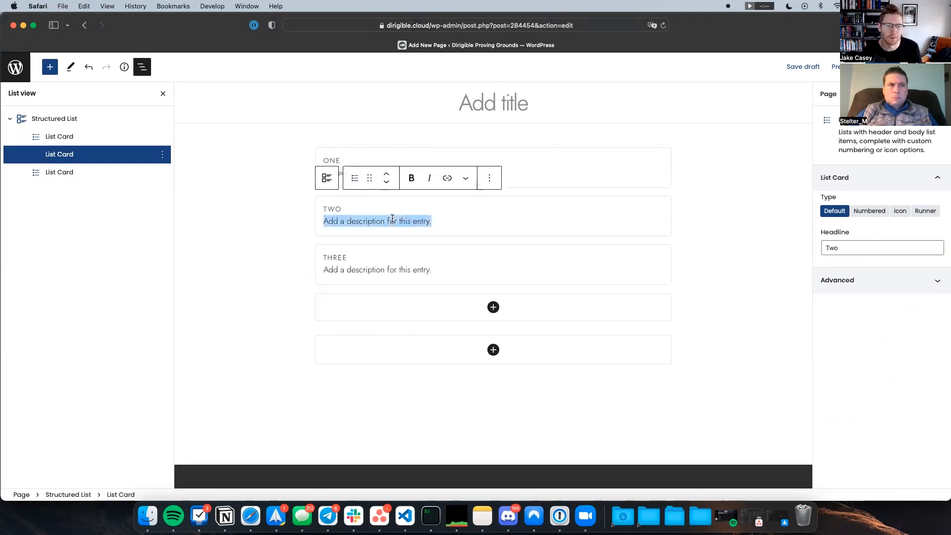
{"action": "type", "text": "Another quick description"}
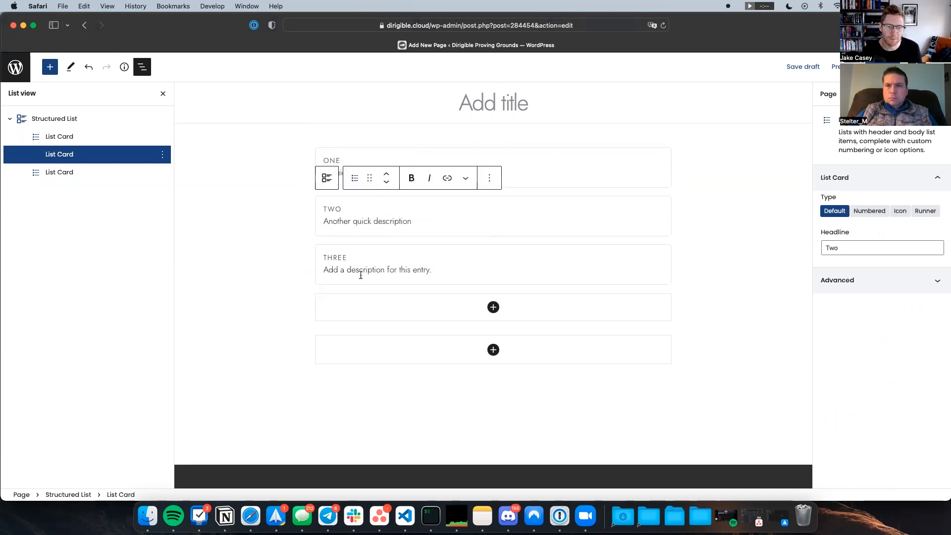
{"action": "triple_click", "coordinate": [361, 274]}
{"action": "key", "text": "BackSpace"}
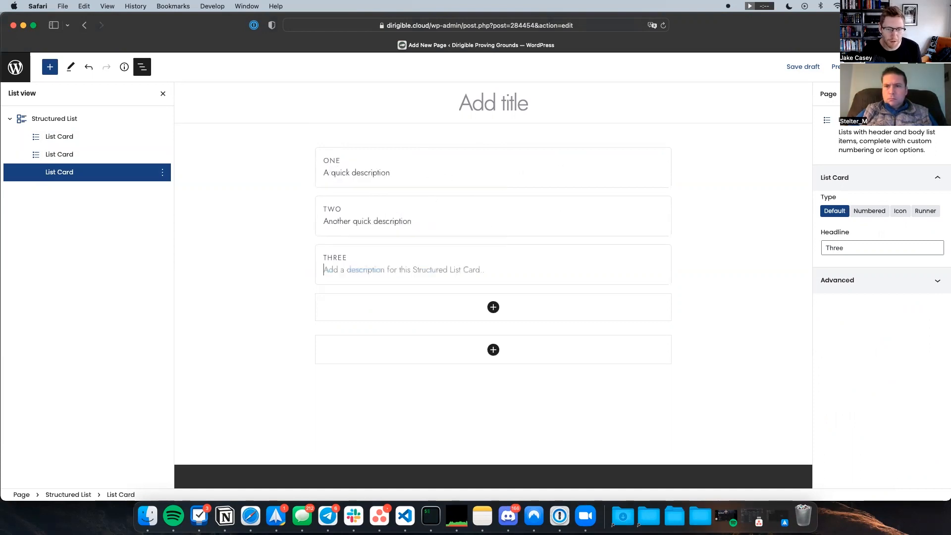
{"action": "type", "text": "A thrid"}
{"action": "key", "text": "BackSpace"}
{"action": "key", "text": "BackSpace"}
{"action": "key", "text": "BackSpace"}
{"action": "key", "text": "BackSpace"}
{"action": "type", "text": "ird description"}
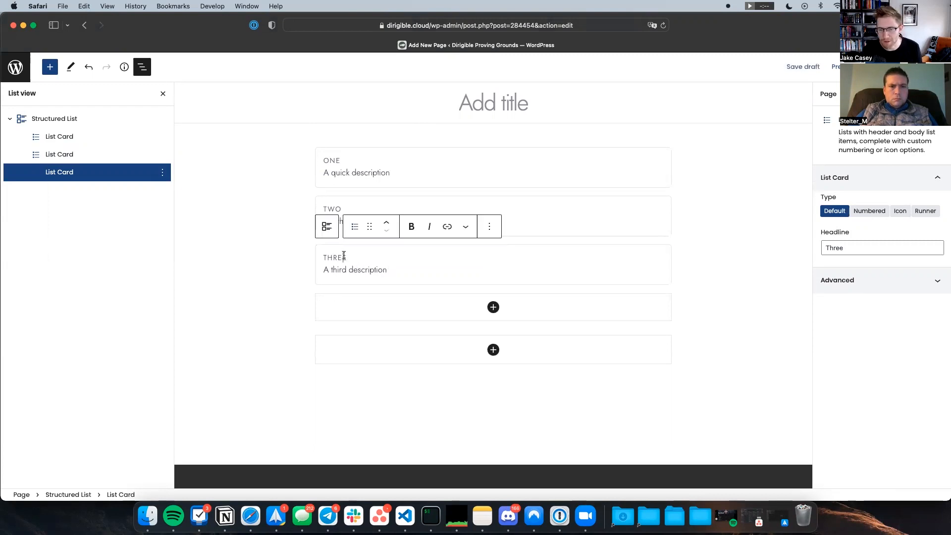
Try the Cards, Compact, Separator and Primary styles on the whole structured list, viewing Primary with the block deselected.
{"action": "left_click", "coordinate": [324, 229]}
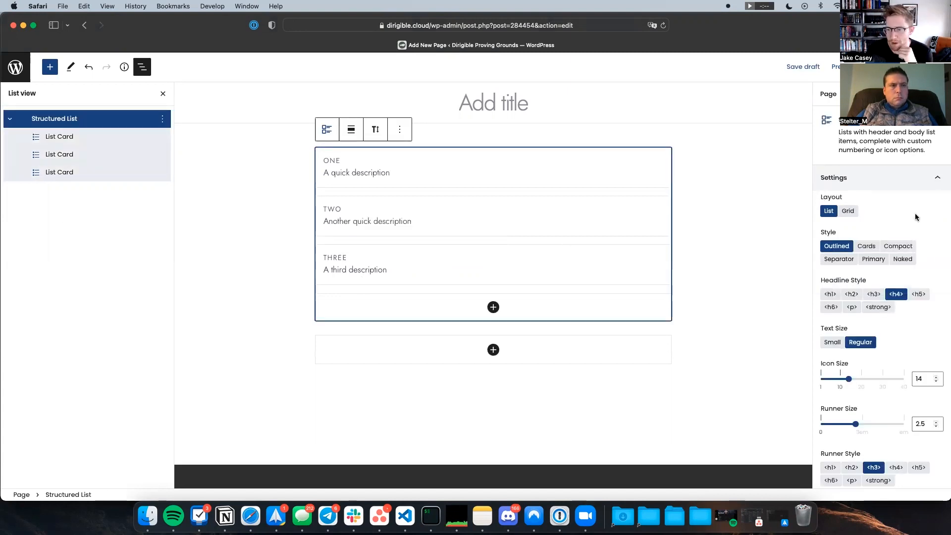
{"action": "scroll", "coordinate": [914, 212], "scroll_direction": "down", "scroll_amount": 2}
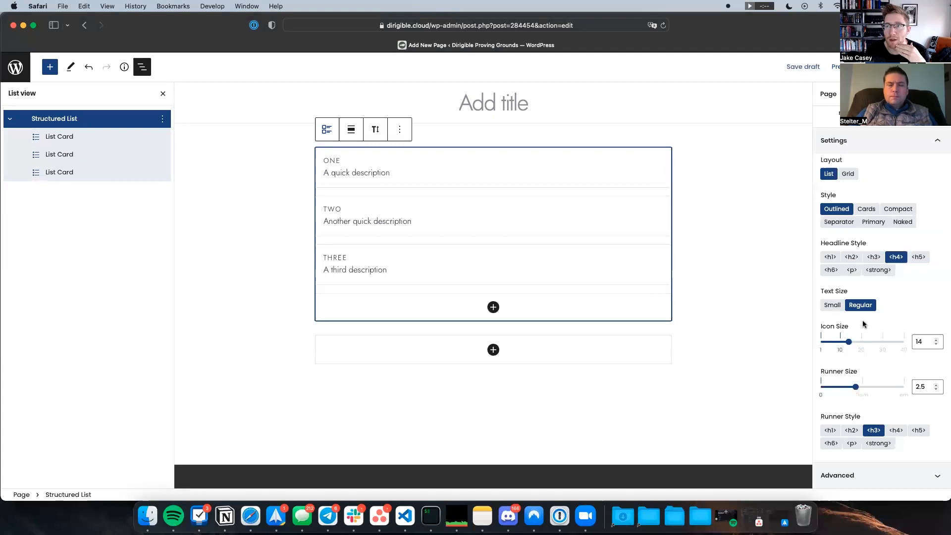
{"action": "left_click", "coordinate": [865, 211]}
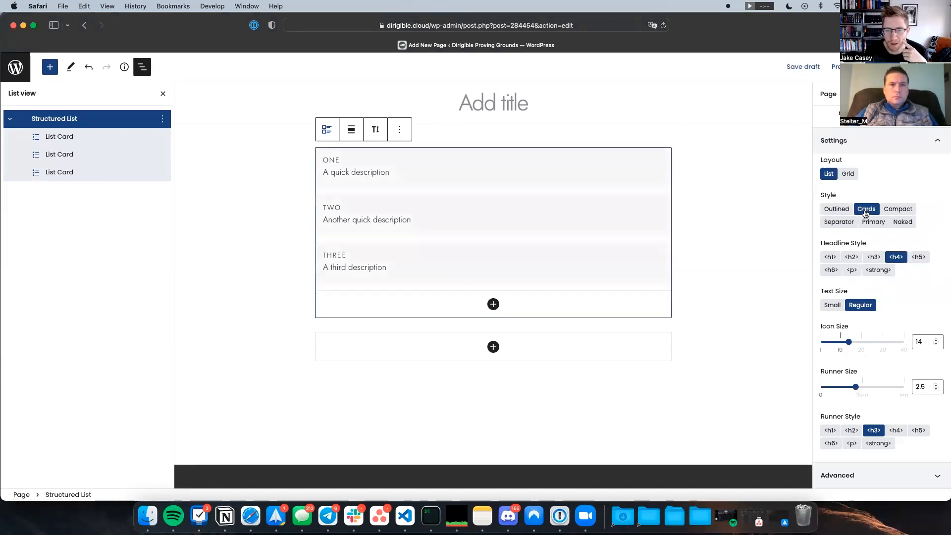
{"action": "left_click", "coordinate": [908, 212]}
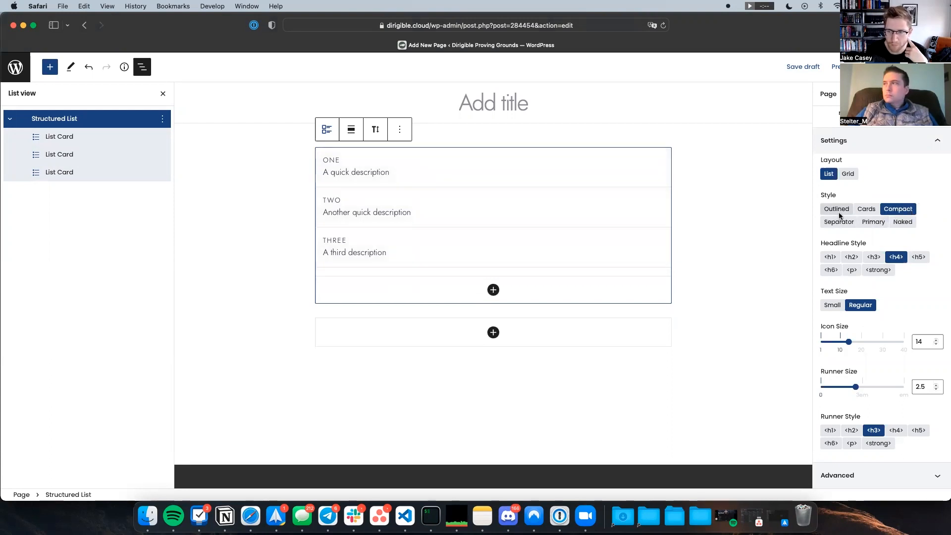
{"action": "left_click", "coordinate": [842, 210]}
{"action": "left_click", "coordinate": [870, 210]}
{"action": "left_click", "coordinate": [902, 212]}
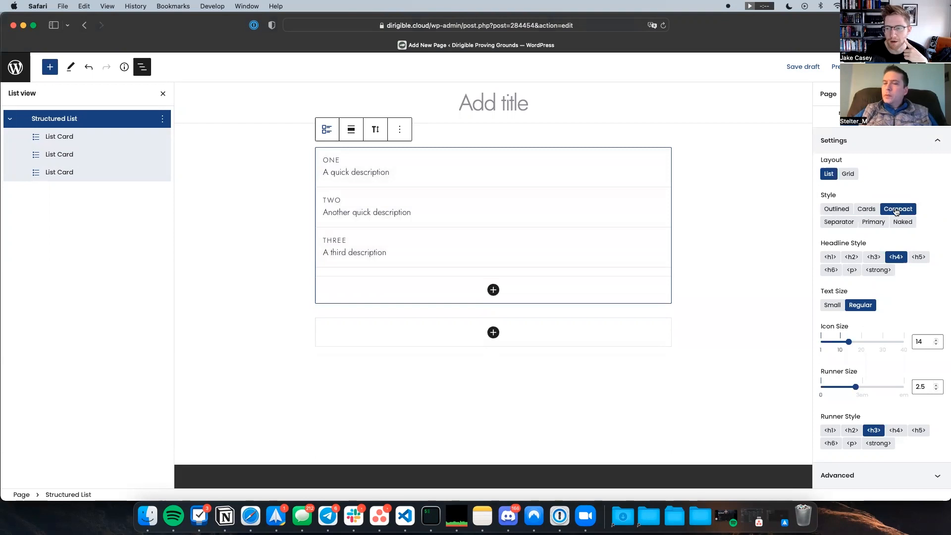
{"action": "left_click", "coordinate": [840, 224]}
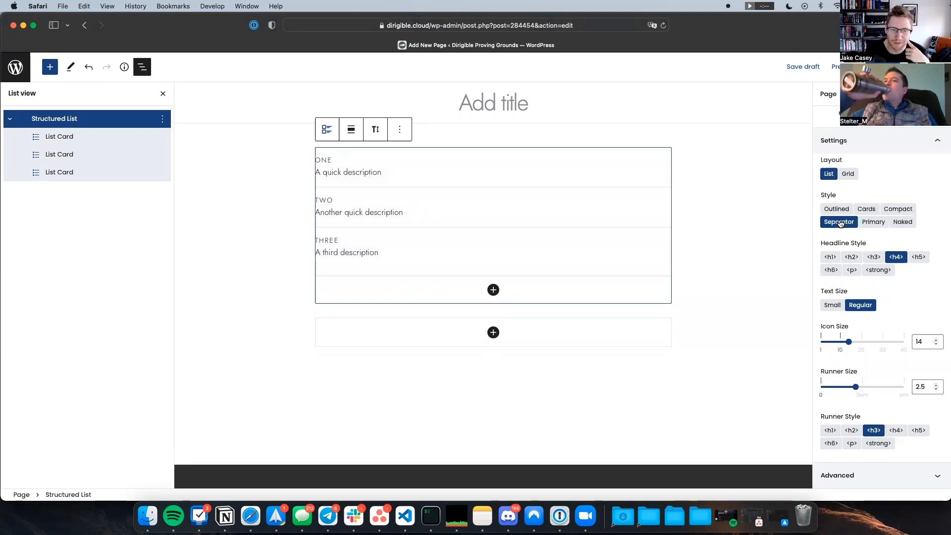
{"action": "left_click", "coordinate": [878, 222]}
{"action": "left_click", "coordinate": [272, 186]}
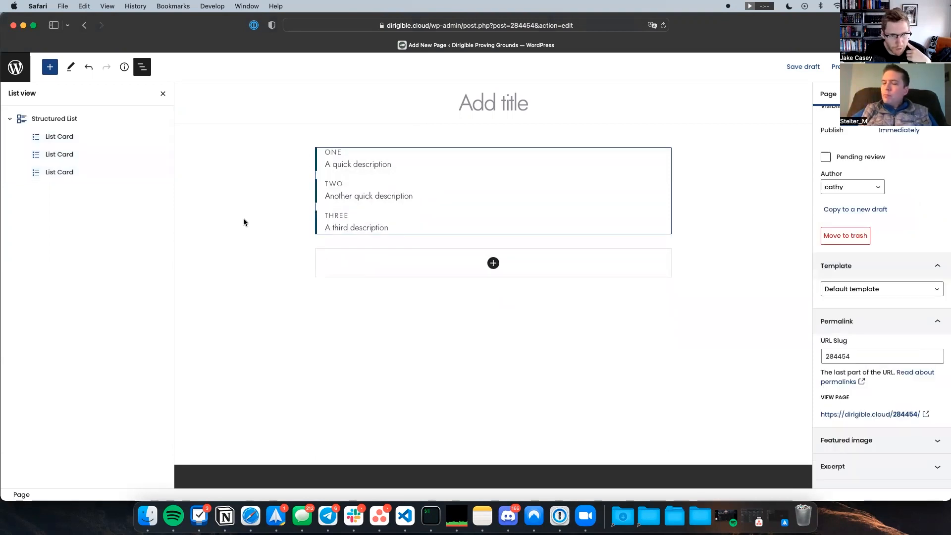
{"action": "left_click", "coordinate": [244, 272]}
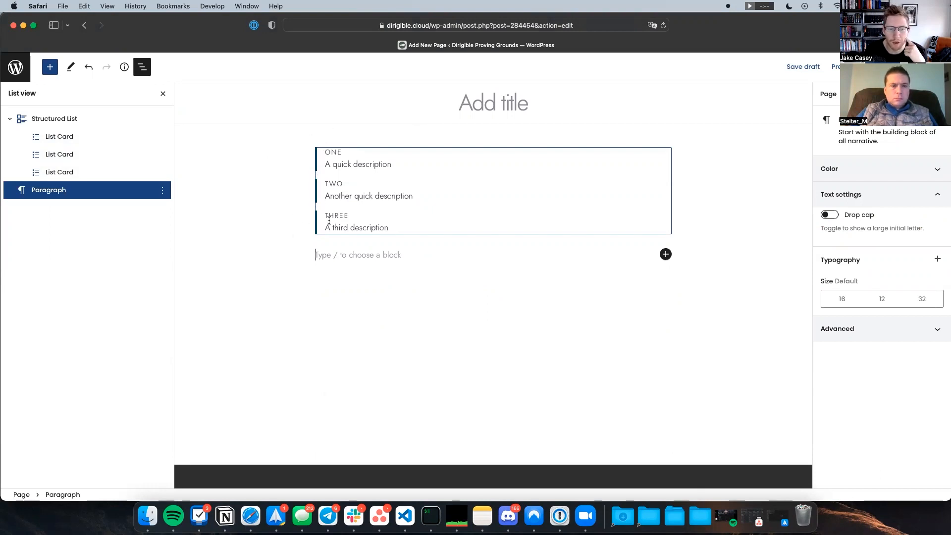
Try the Naked style on the structured list and return it to the Outlined style.
{"action": "left_click", "coordinate": [91, 120]}
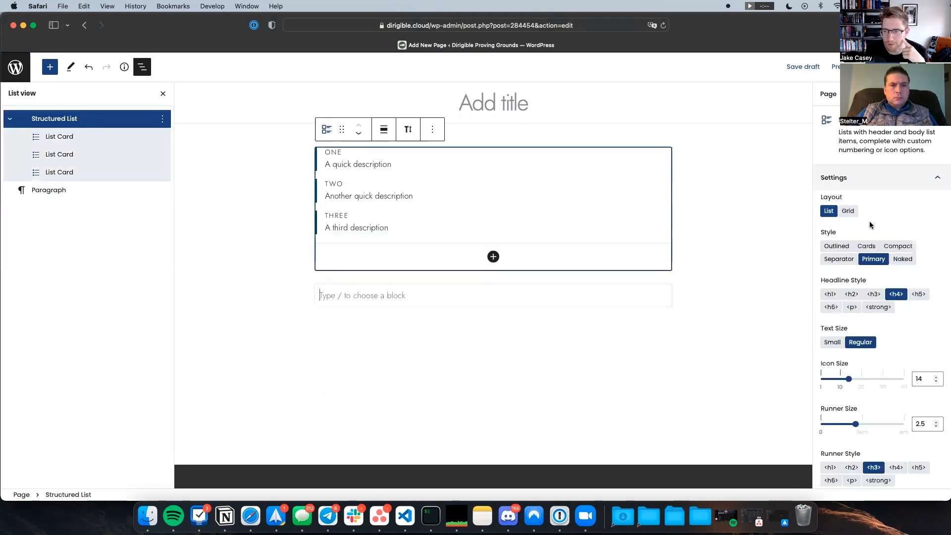
{"action": "left_click", "coordinate": [907, 260]}
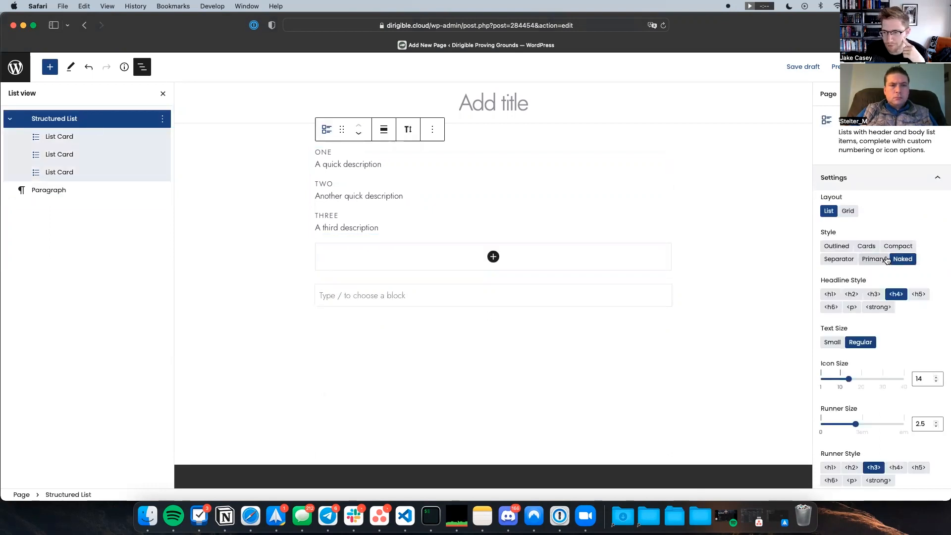
{"action": "left_click", "coordinate": [836, 246]}
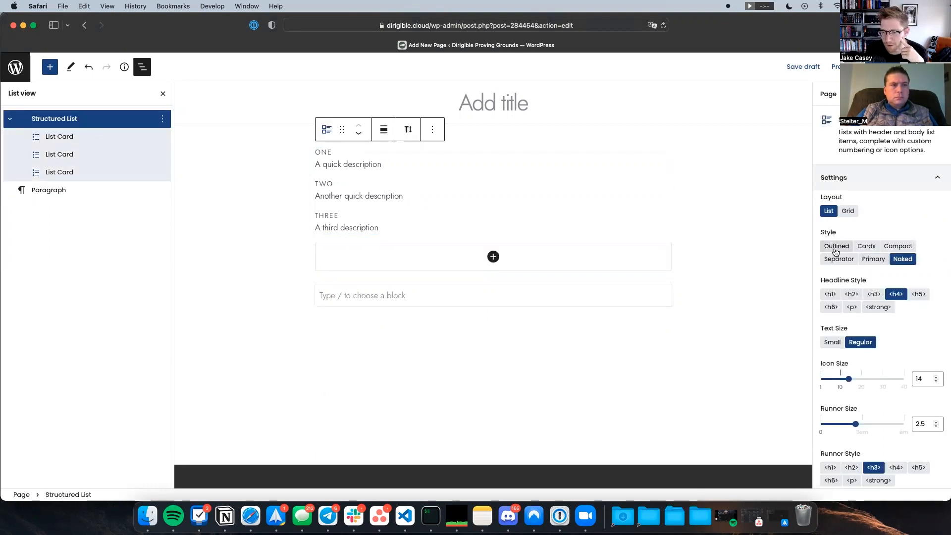
Try the h1 through h6 headline styles on the structured list, ending on h1.
{"action": "left_click", "coordinate": [830, 295]}
{"action": "left_click", "coordinate": [851, 294]}
{"action": "left_click", "coordinate": [830, 294]}
{"action": "left_click", "coordinate": [851, 294]}
{"action": "left_click", "coordinate": [883, 295]}
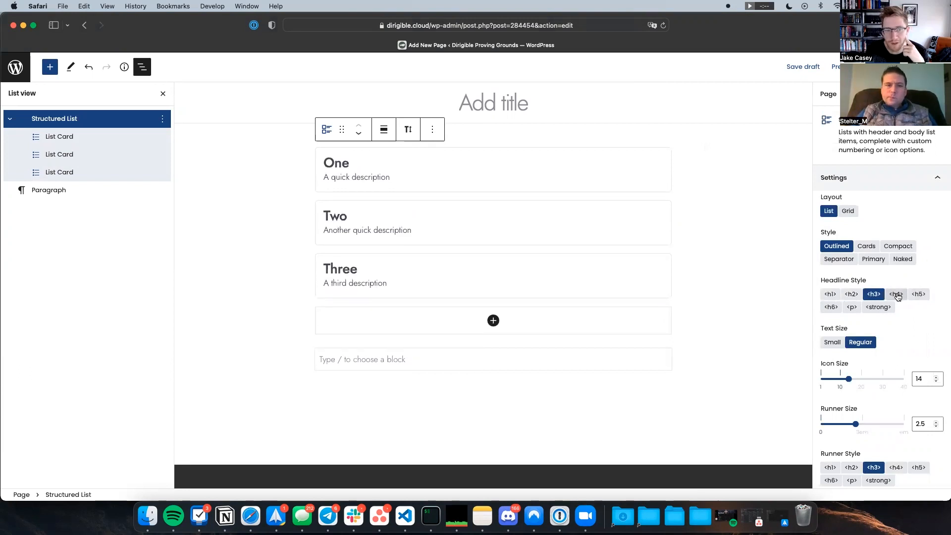
{"action": "left_click", "coordinate": [897, 294]}
{"action": "left_click", "coordinate": [925, 295]}
{"action": "left_click", "coordinate": [831, 307]}
{"action": "left_click", "coordinate": [832, 294]}
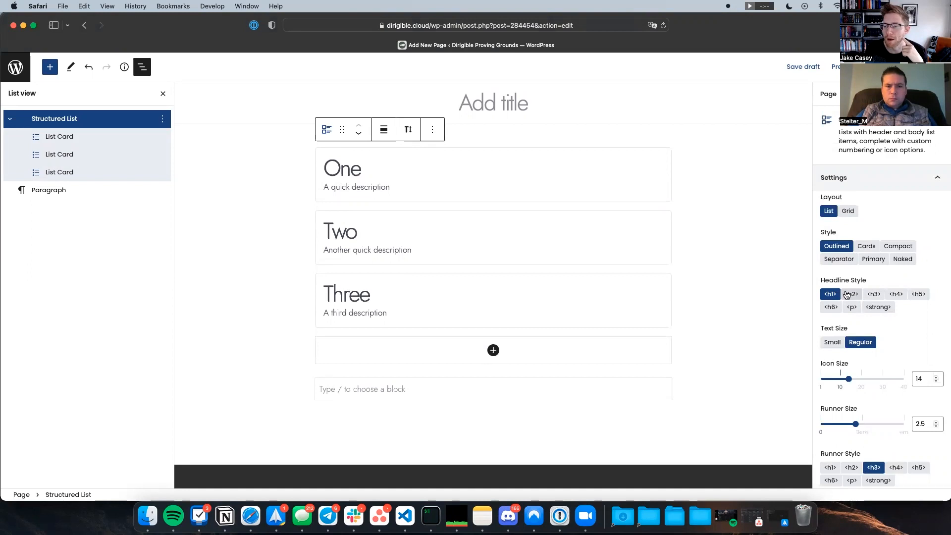
{"action": "left_click", "coordinate": [851, 295]}
{"action": "left_click", "coordinate": [834, 296]}
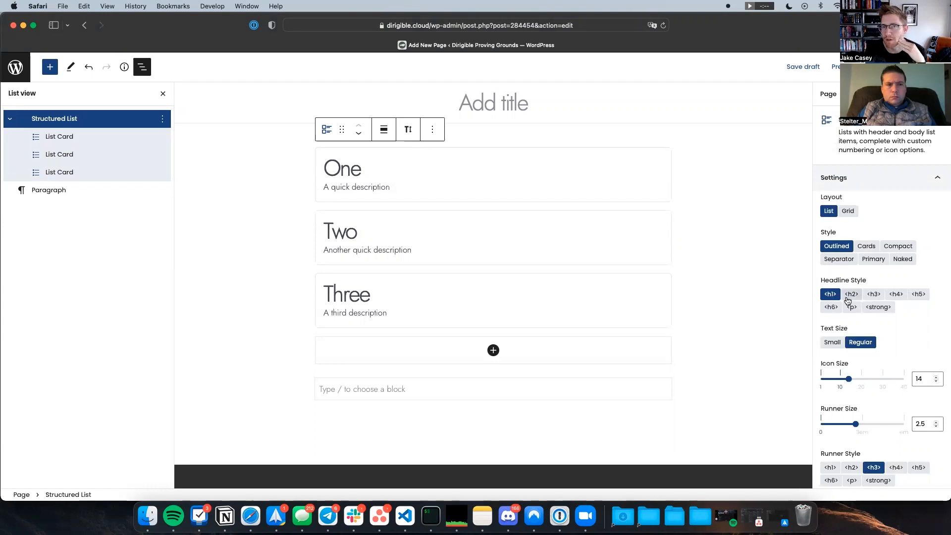
Compare the headline styles from h2 through p and strong, and set the structured list's headlines to h6.
{"action": "left_click", "coordinate": [852, 294]}
{"action": "left_click", "coordinate": [879, 296]}
{"action": "left_click", "coordinate": [896, 294]}
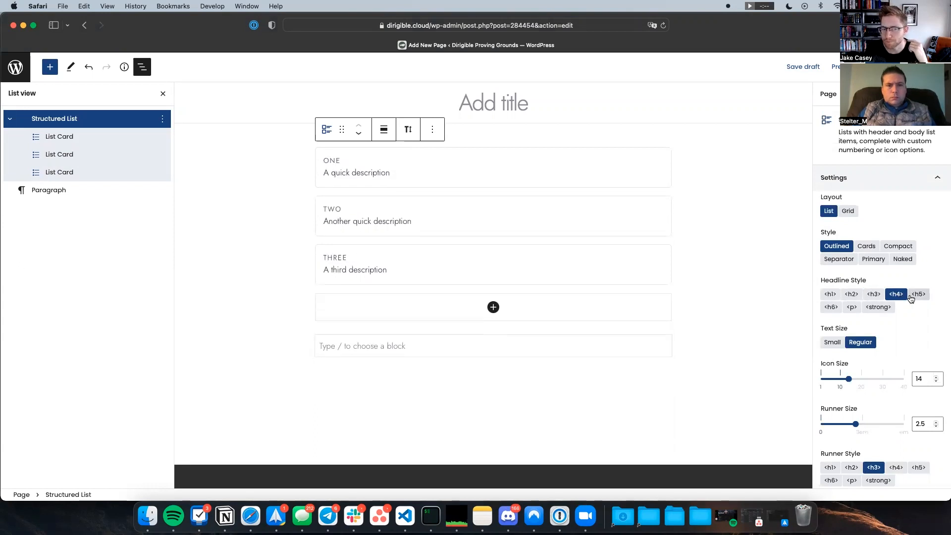
{"action": "left_click", "coordinate": [918, 295]}
{"action": "left_click", "coordinate": [830, 307]}
{"action": "left_click", "coordinate": [852, 307]}
{"action": "left_click", "coordinate": [878, 307]}
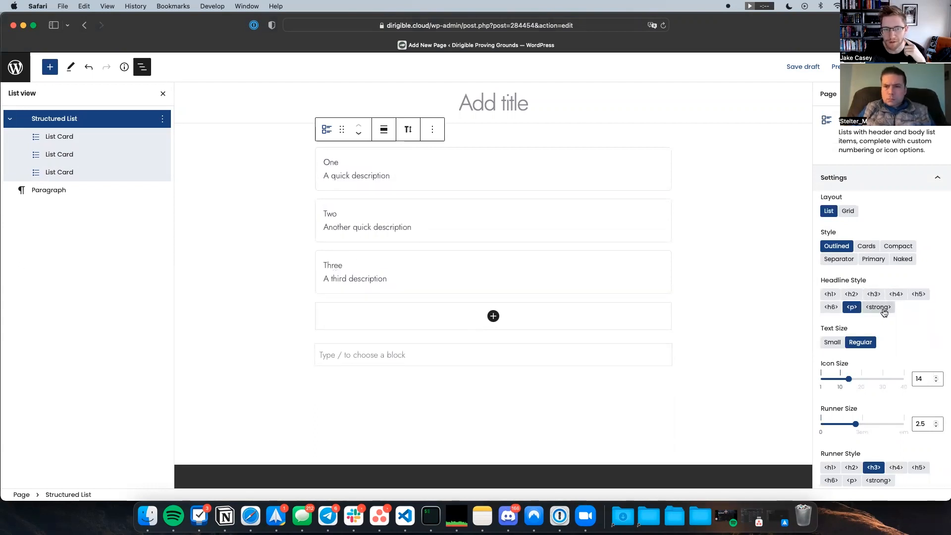
{"action": "left_click", "coordinate": [831, 307]}
{"action": "left_click", "coordinate": [852, 307]}
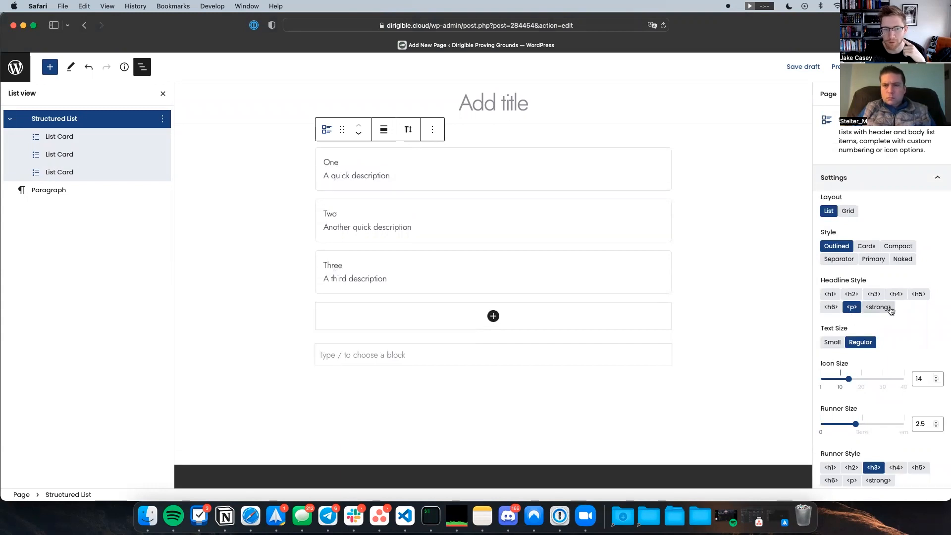
{"action": "left_click", "coordinate": [885, 308]}
{"action": "left_click", "coordinate": [832, 307]}
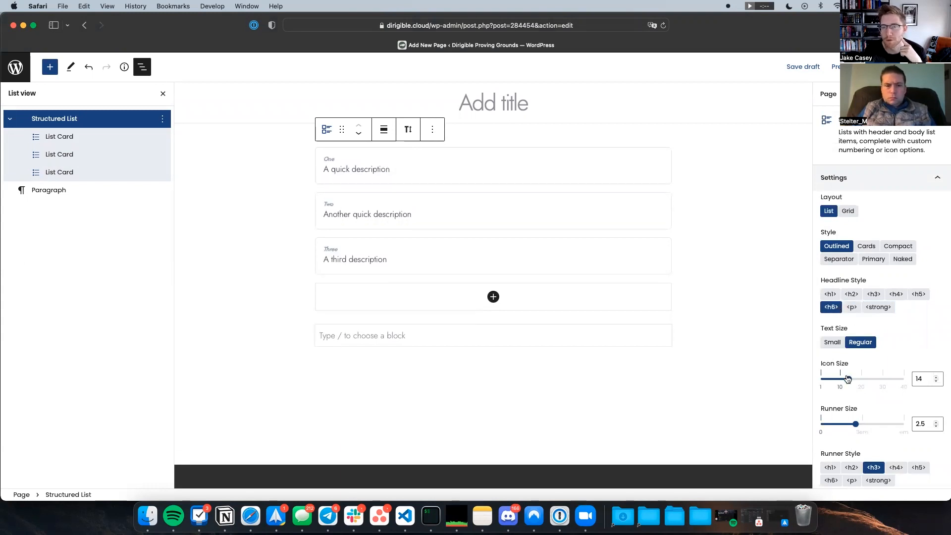
Compare the Small and Regular text sizes on the structured list and set the text size to Small.
{"action": "left_click", "coordinate": [832, 345]}
{"action": "left_click", "coordinate": [856, 346]}
{"action": "left_click", "coordinate": [833, 344]}
{"action": "left_click", "coordinate": [857, 343]}
{"action": "left_click", "coordinate": [833, 344]}
{"action": "left_click", "coordinate": [852, 347]}
{"action": "left_click", "coordinate": [832, 344]}
{"action": "left_click", "coordinate": [854, 344]}
{"action": "left_click", "coordinate": [824, 345]}
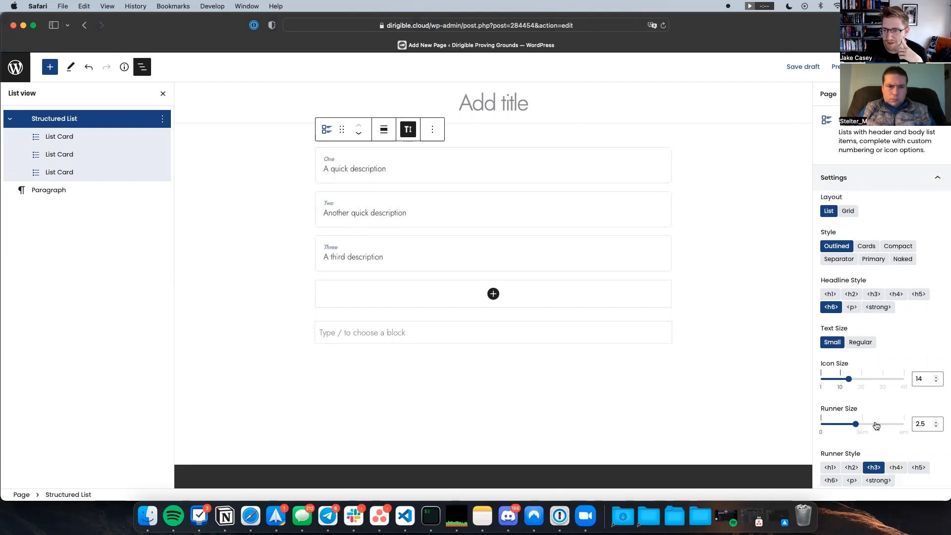
Change the type of the first list card to Numbered.
{"action": "scroll", "coordinate": [882, 414], "scroll_direction": "down", "scroll_amount": 2}
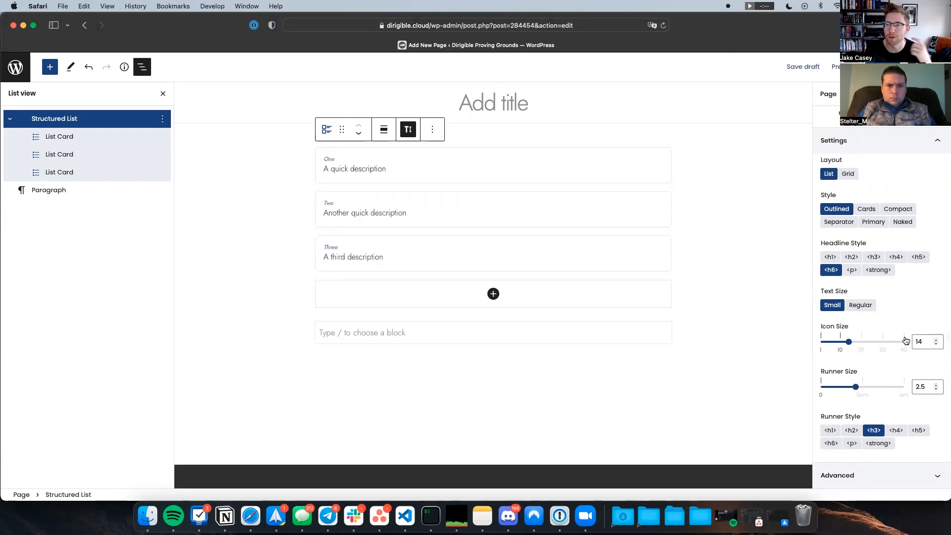
{"action": "left_click", "coordinate": [493, 185]}
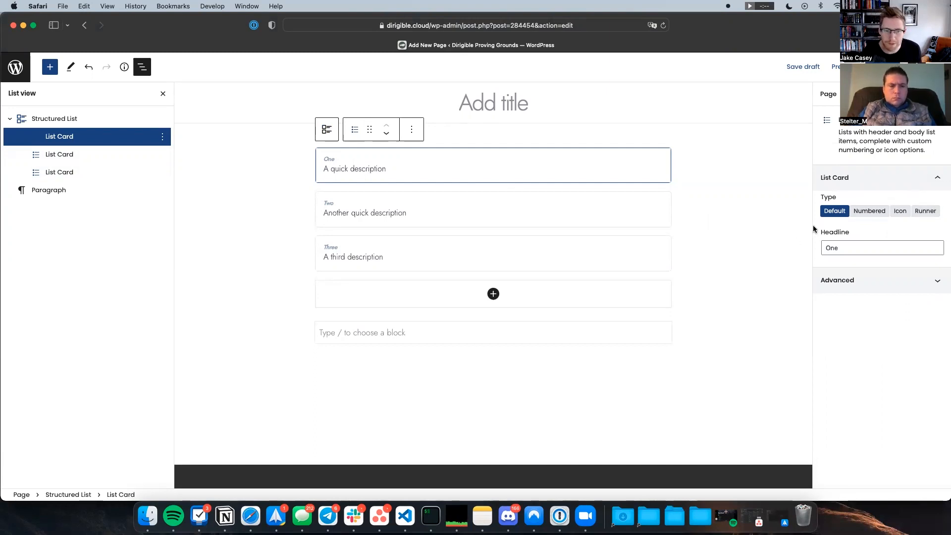
{"action": "left_click", "coordinate": [863, 211]}
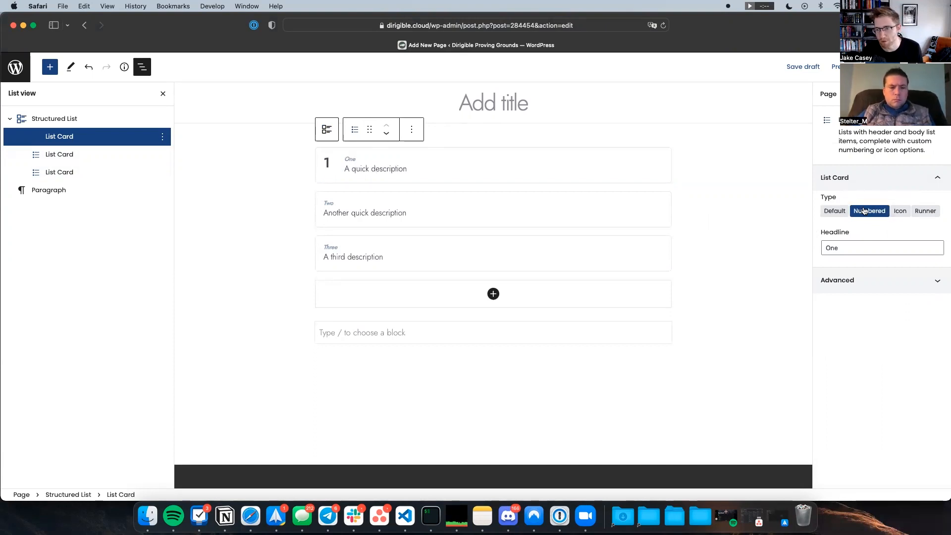
Select all three list cards and set their type to Numbered.
{"action": "left_click", "coordinate": [499, 163]}
{"action": "left_click", "coordinate": [497, 216]}
{"action": "left_click", "coordinate": [495, 167]}
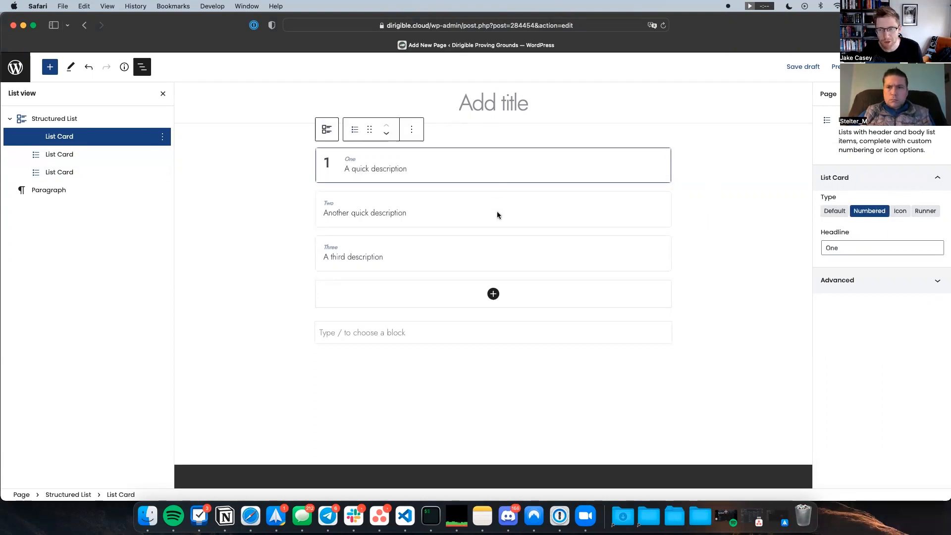
{"action": "left_click", "coordinate": [502, 262], "text": "shift"}
{"action": "left_click", "coordinate": [842, 190]}
{"action": "left_click", "coordinate": [871, 192]}
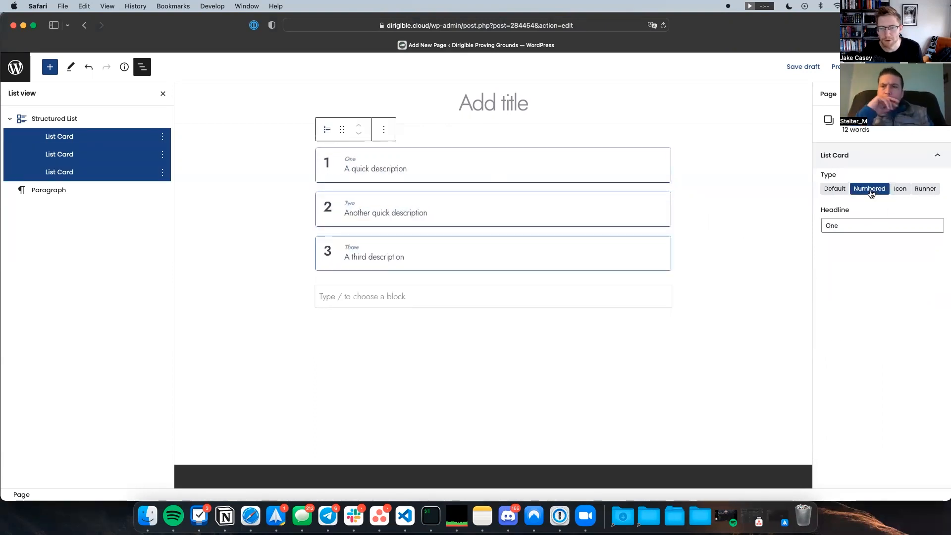
Try the Icon, Runner and Default types on the three selected list cards, ending back on Numbered.
{"action": "left_click", "coordinate": [900, 190]}
{"action": "left_click", "coordinate": [924, 191]}
{"action": "left_click", "coordinate": [907, 192]}
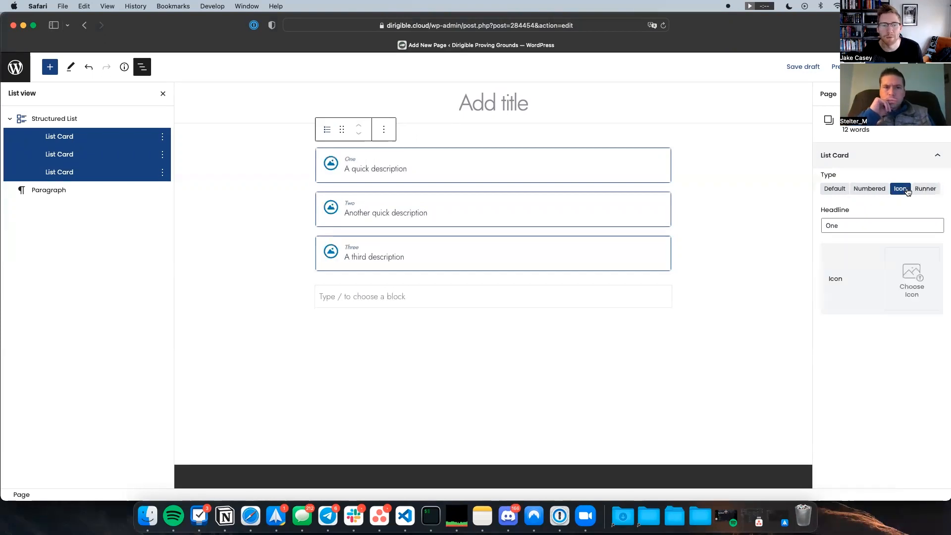
{"action": "left_click", "coordinate": [834, 188]}
{"action": "left_click", "coordinate": [926, 189]}
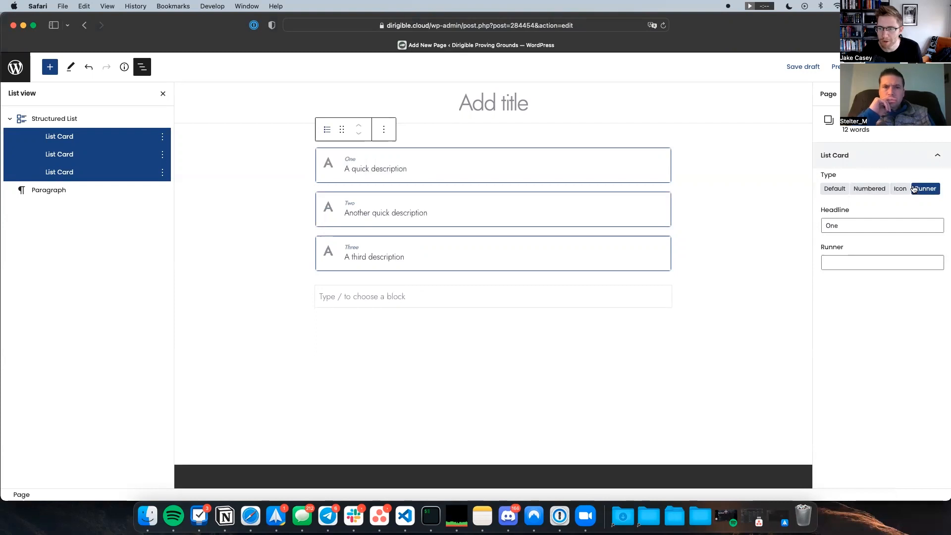
{"action": "left_click", "coordinate": [866, 265]}
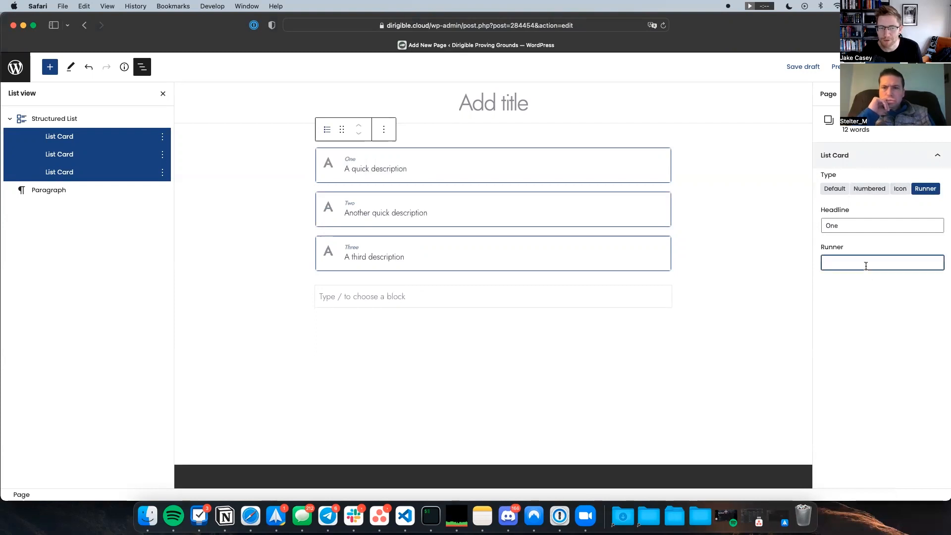
{"action": "left_click", "coordinate": [875, 189]}
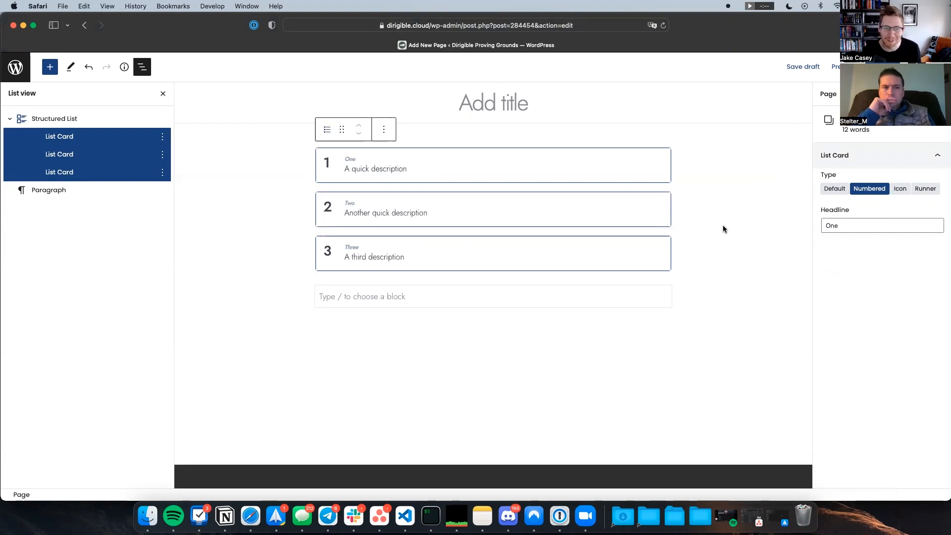
Add a fourth list card to the structured list and set its type to Numbered.
{"action": "left_click", "coordinate": [383, 297]}
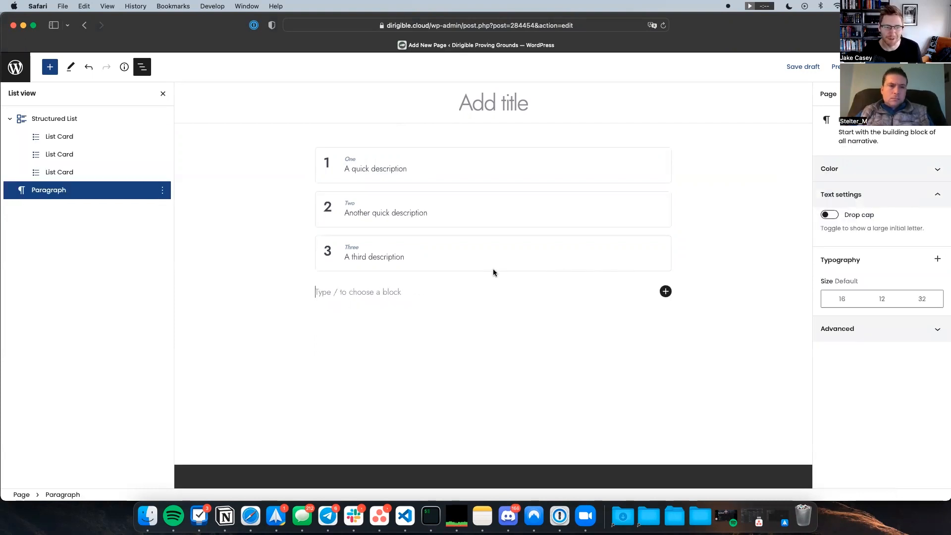
{"action": "left_click", "coordinate": [124, 119]}
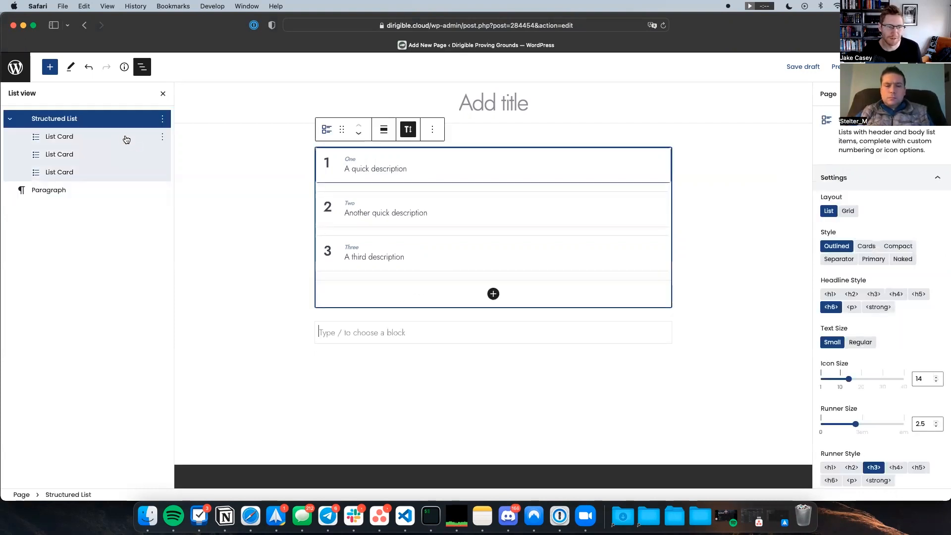
{"action": "left_click", "coordinate": [492, 294]}
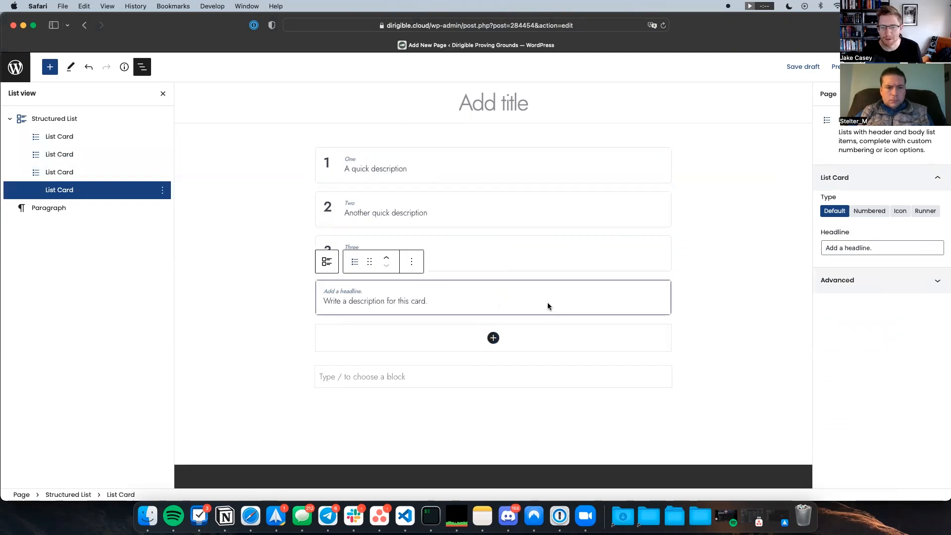
{"action": "left_click", "coordinate": [875, 213]}
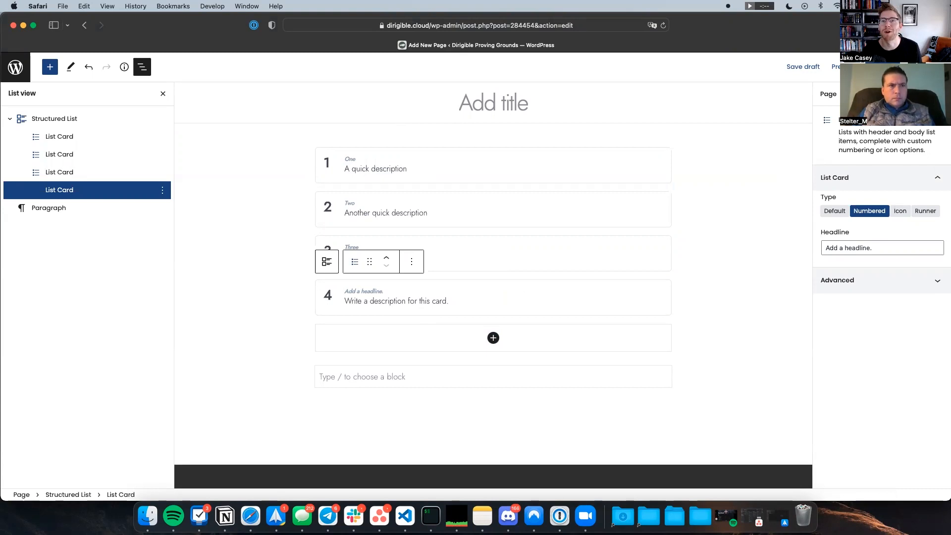
{"action": "left_click", "coordinate": [270, 274]}
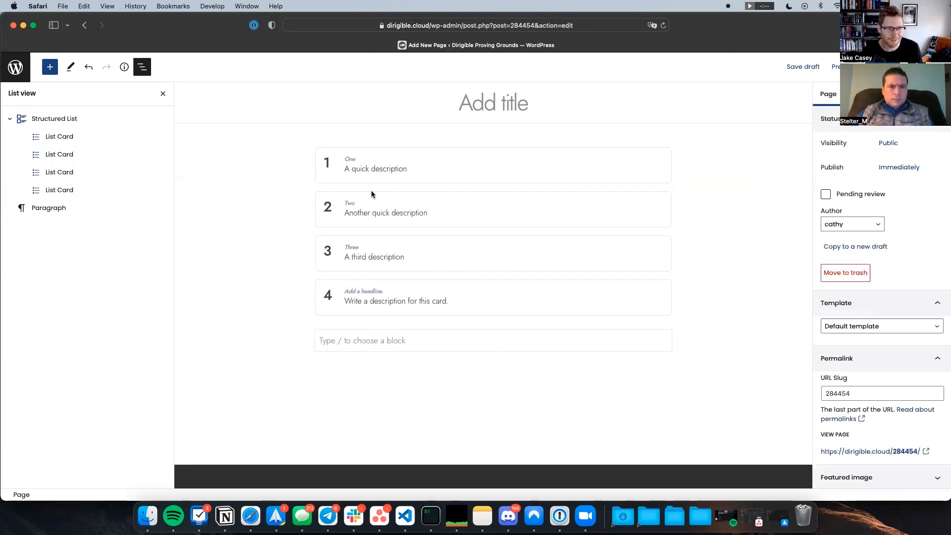
{"action": "left_click", "coordinate": [50, 120]}
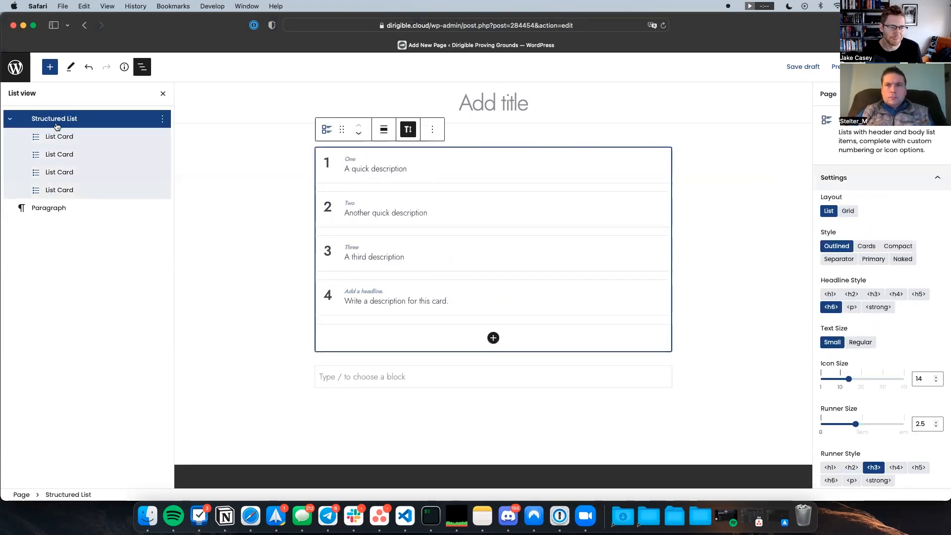
Change the first list card's type to Icon and choose the React logo from the media library as its icon.
{"action": "left_click", "coordinate": [497, 174]}
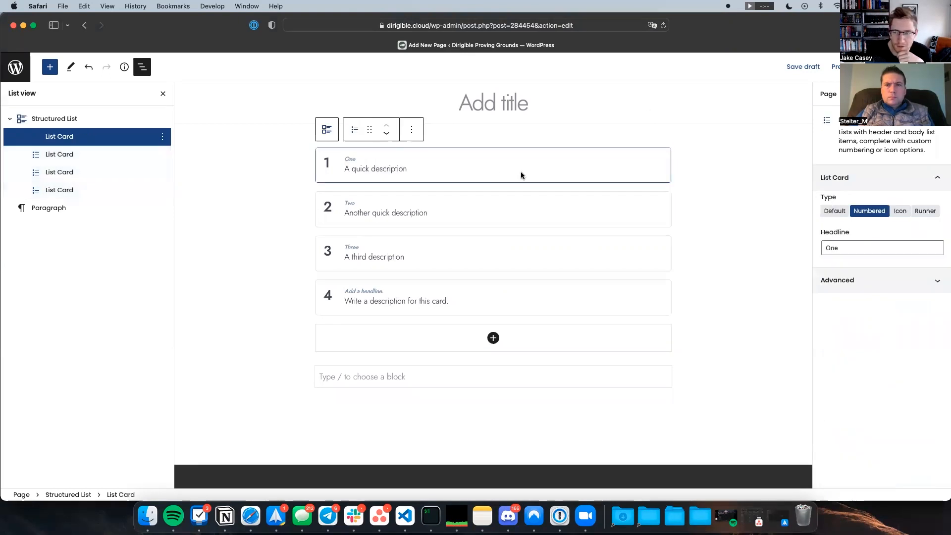
{"action": "left_click", "coordinate": [898, 214]}
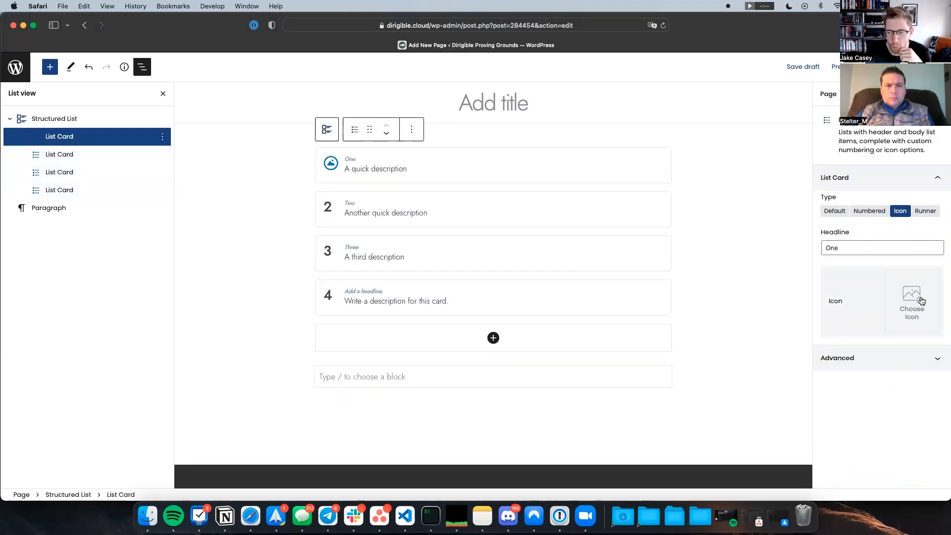
{"action": "left_click", "coordinate": [331, 165]}
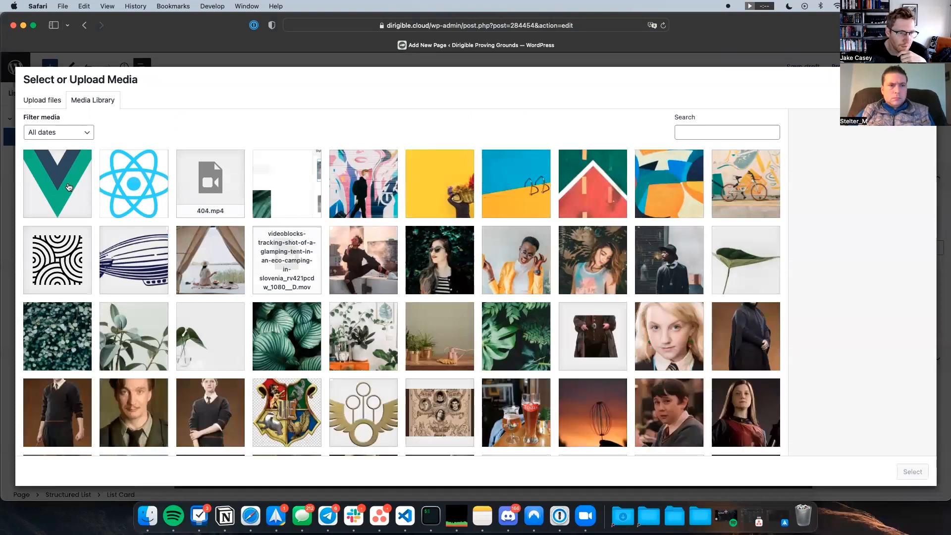
{"action": "left_click", "coordinate": [106, 187]}
{"action": "left_click", "coordinate": [913, 472]}
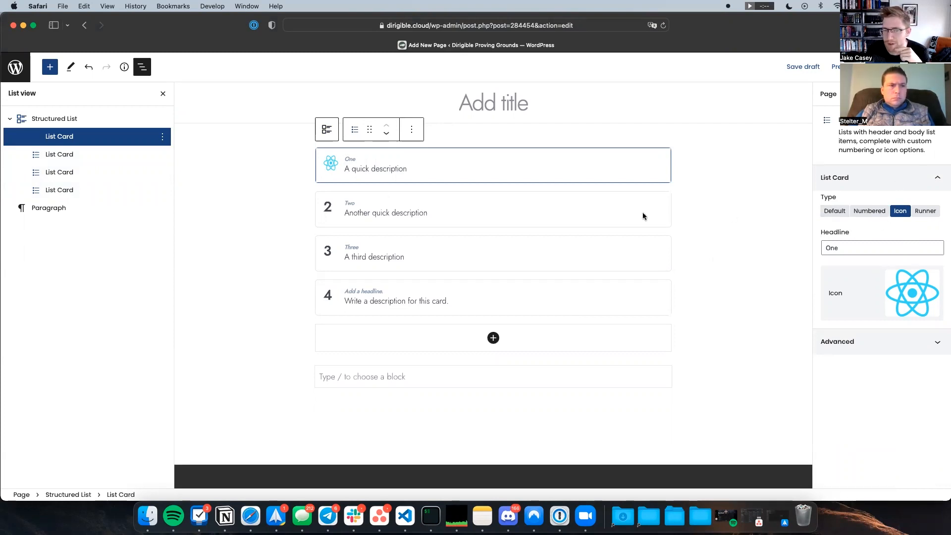
Set the structured list's icon size to 17 and its runner size to 4.75.
{"action": "left_click", "coordinate": [69, 121]}
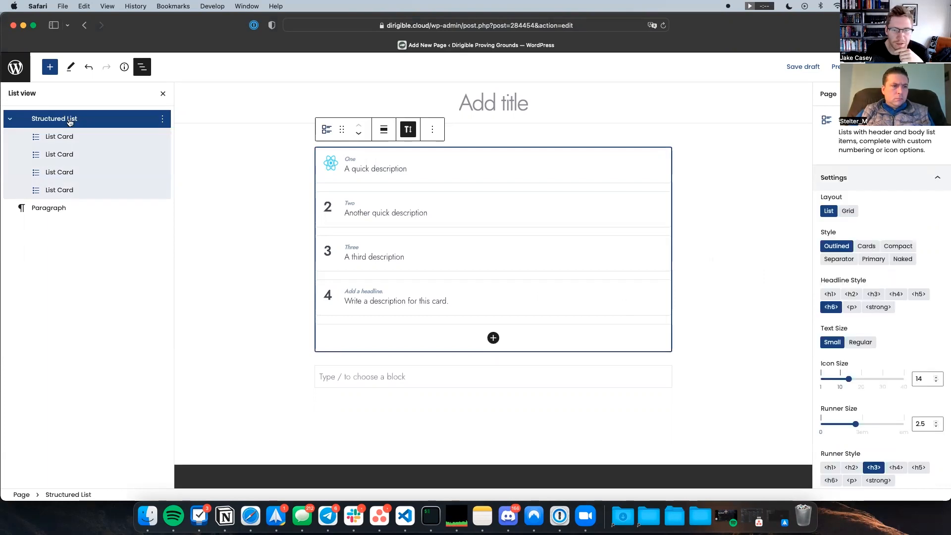
{"action": "left_click_drag", "start_coordinate": [849, 380], "coordinate": [854, 380]}
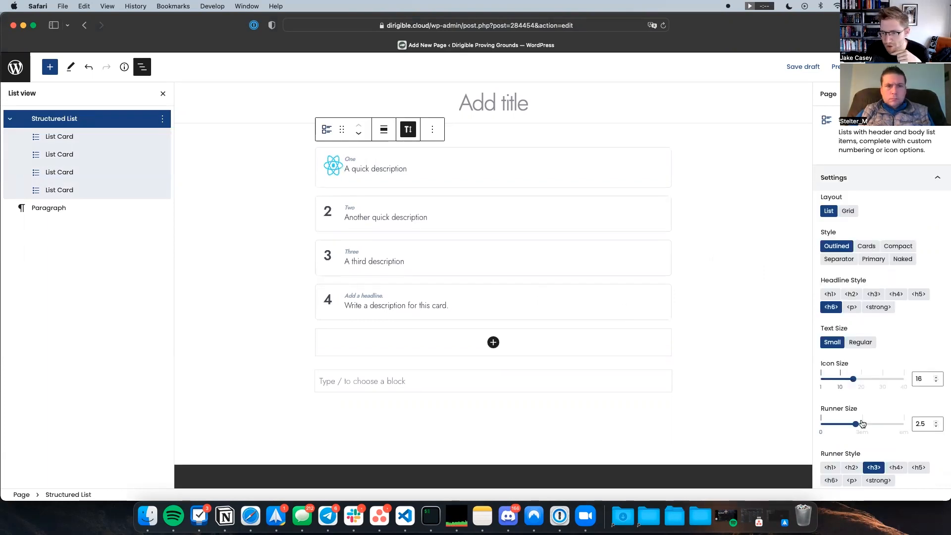
{"action": "left_click_drag", "start_coordinate": [856, 426], "coordinate": [869, 426]}
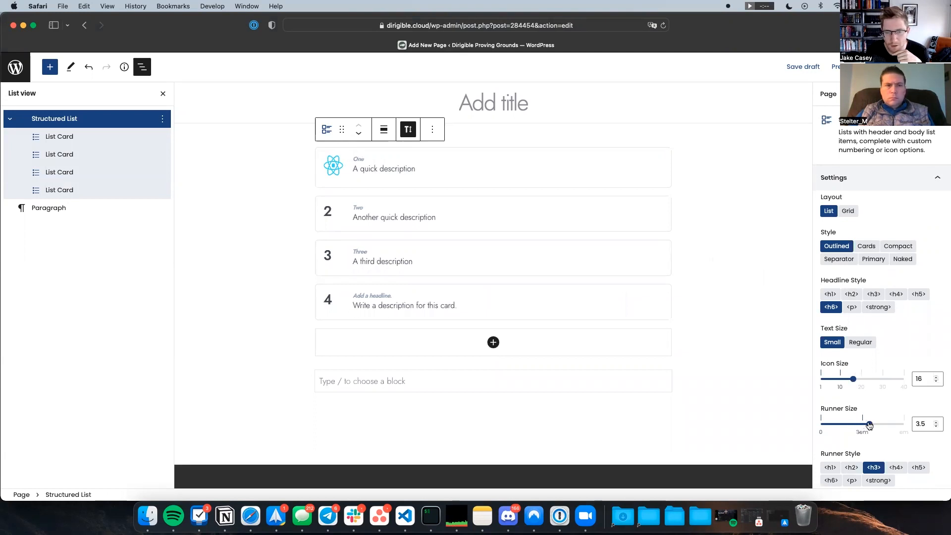
{"action": "left_click", "coordinate": [856, 380]}
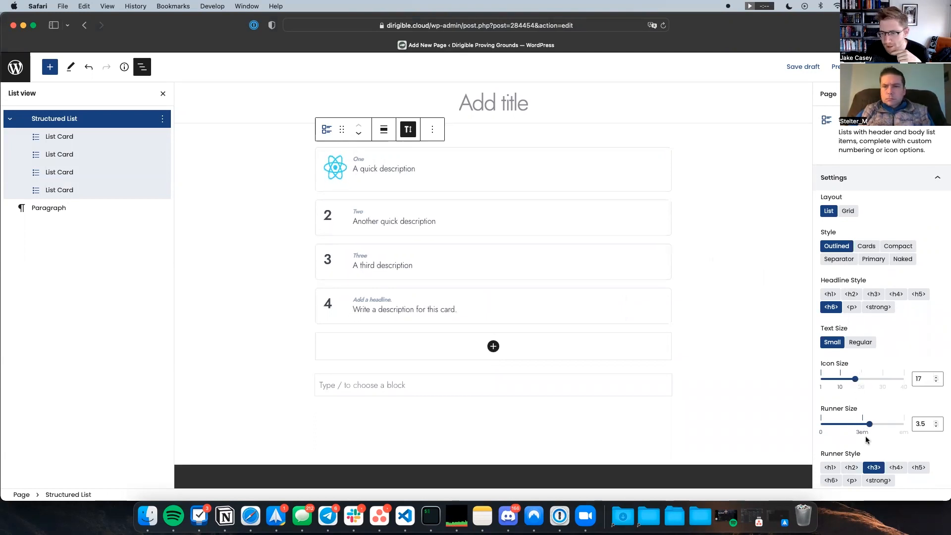
{"action": "left_click_drag", "start_coordinate": [871, 426], "coordinate": [886, 425]}
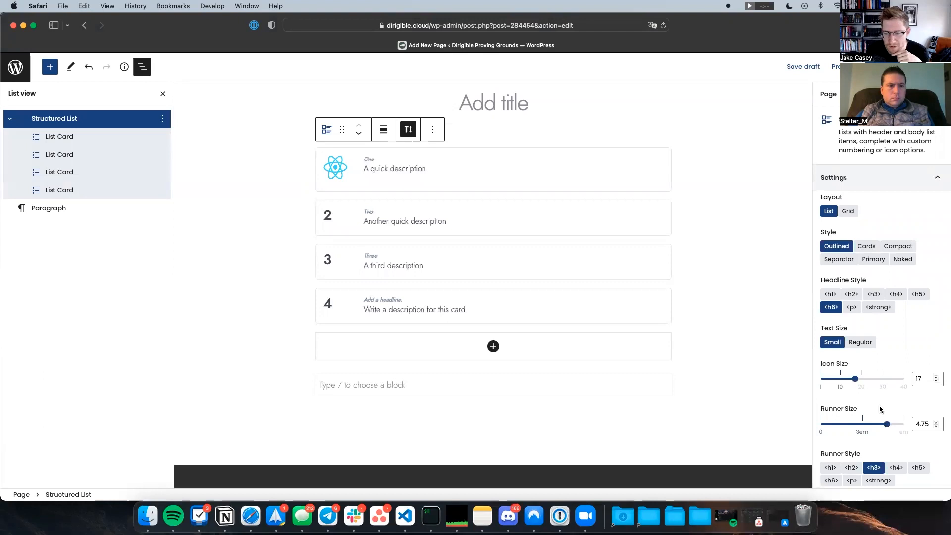
{"action": "left_click_drag", "start_coordinate": [859, 383], "coordinate": [855, 382]}
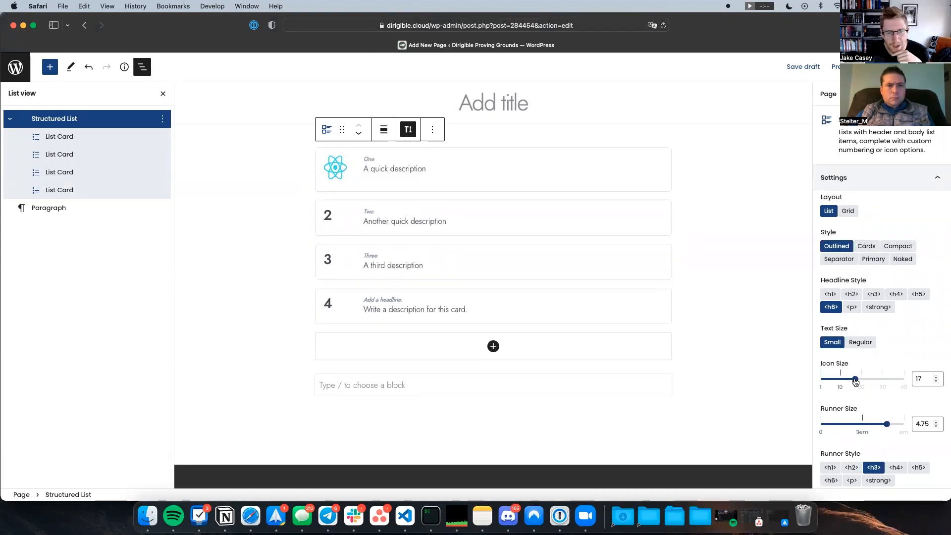
Examine candidate icon images and their details in the media library for the first list card.
{"action": "left_click", "coordinate": [334, 171]}
{"action": "left_click", "coordinate": [333, 171]}
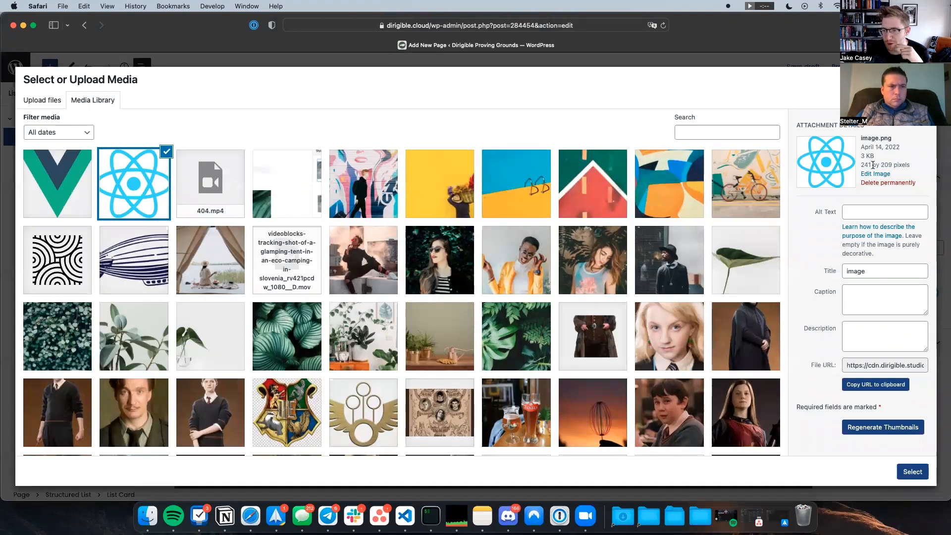
{"action": "left_click_drag", "start_coordinate": [862, 165], "coordinate": [920, 167]}
{"action": "left_click", "coordinate": [49, 183]}
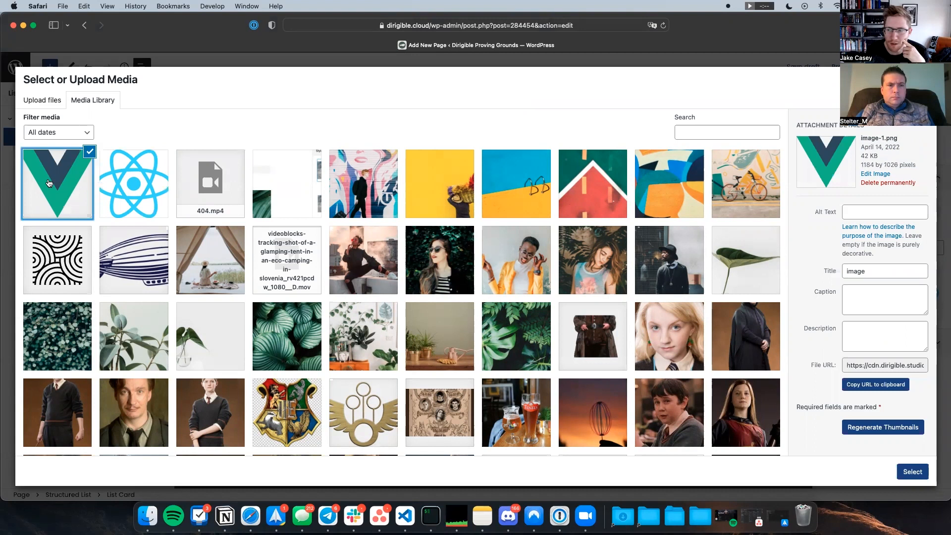
{"action": "scroll", "coordinate": [134, 228], "scroll_direction": "down", "scroll_amount": 3}
{"action": "scroll", "coordinate": [135, 228], "scroll_direction": "up", "scroll_amount": 2}
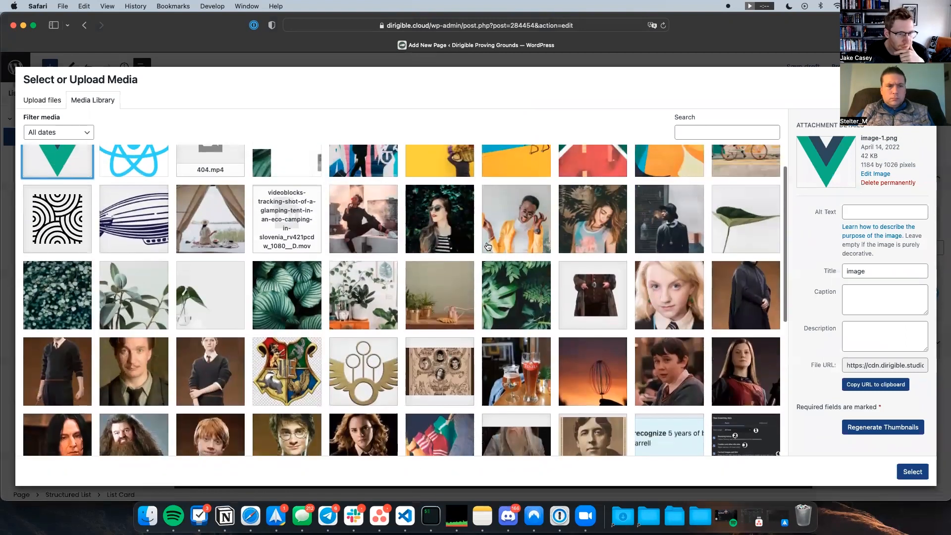
{"action": "left_click", "coordinate": [134, 228]}
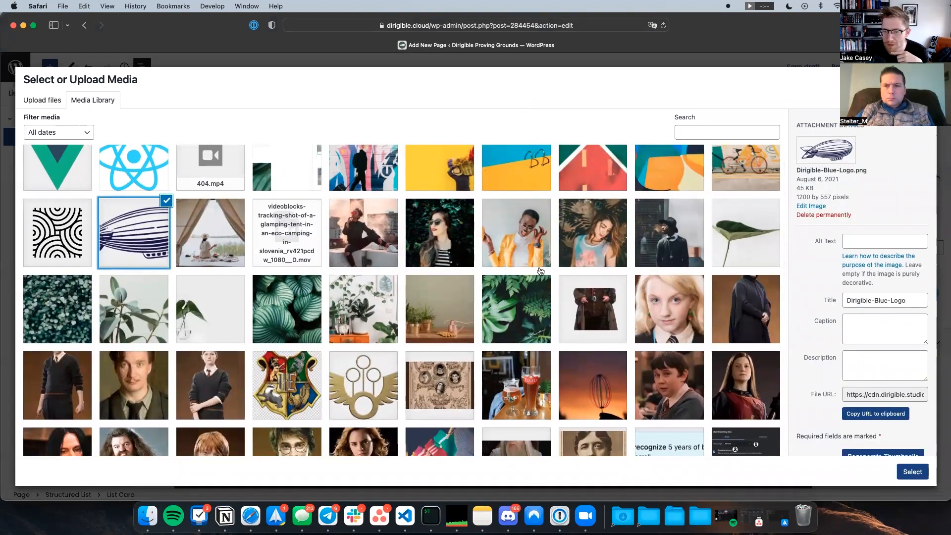
{"action": "scroll", "coordinate": [540, 271], "scroll_direction": "down", "scroll_amount": 3}
{"action": "scroll", "coordinate": [540, 271], "scroll_direction": "down", "scroll_amount": 5}
{"action": "left_click", "coordinate": [143, 269]}
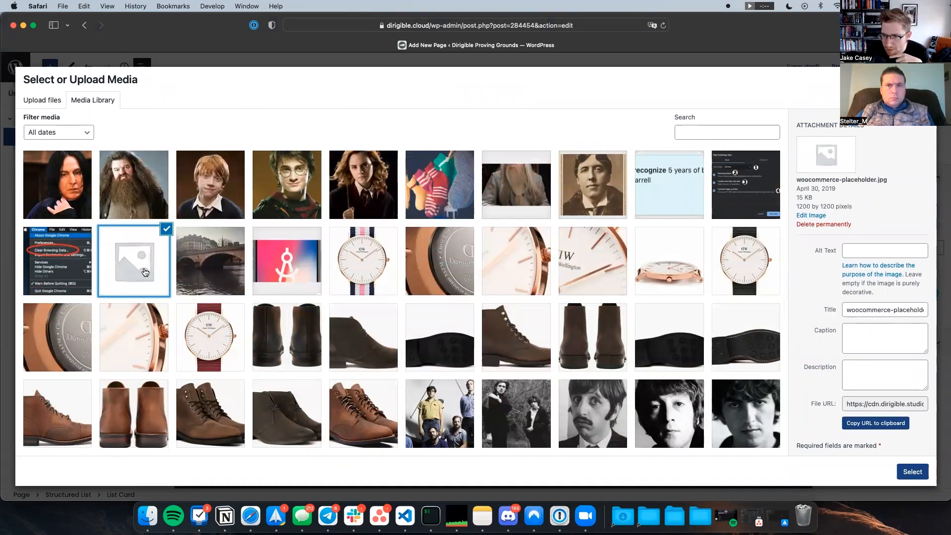
Compare the gray, white and green airship logos and replace the first card's icon with the green one.
{"action": "scroll", "coordinate": [144, 271], "scroll_direction": "down", "scroll_amount": 4}
{"action": "scroll", "coordinate": [144, 278], "scroll_direction": "up", "scroll_amount": 3}
{"action": "scroll", "coordinate": [141, 292], "scroll_direction": "down", "scroll_amount": 4}
{"action": "left_click", "coordinate": [136, 306]}
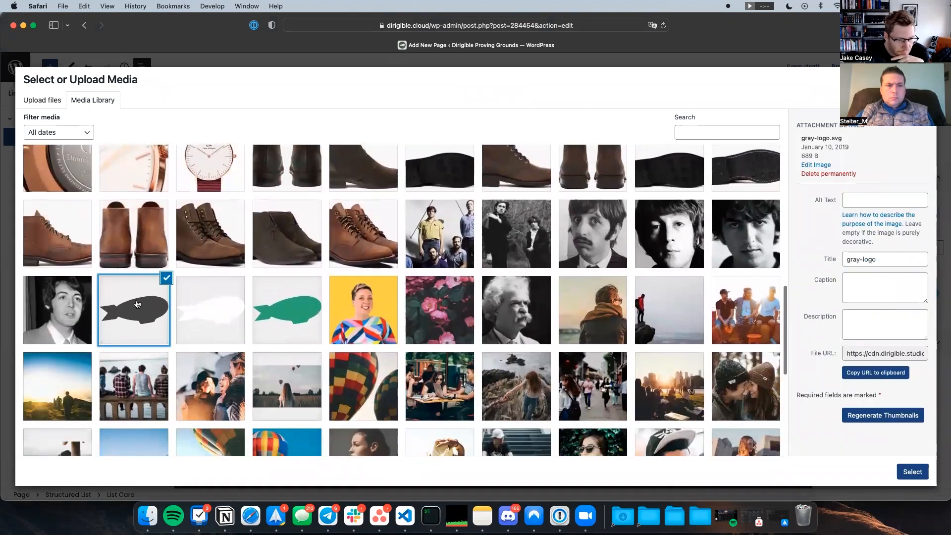
{"action": "left_click", "coordinate": [221, 320]}
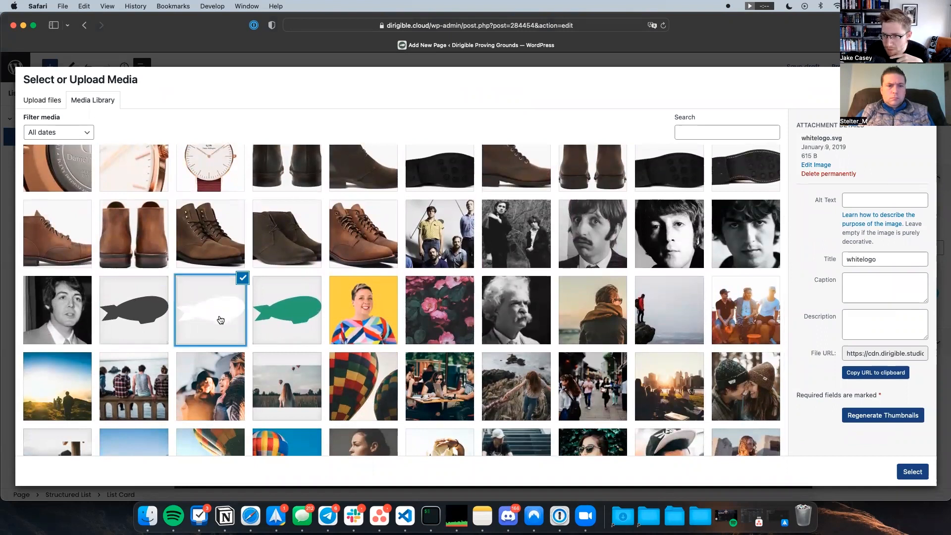
{"action": "left_click", "coordinate": [156, 332]}
{"action": "left_click", "coordinate": [192, 318]}
{"action": "left_click", "coordinate": [295, 323]}
{"action": "left_click", "coordinate": [913, 472]}
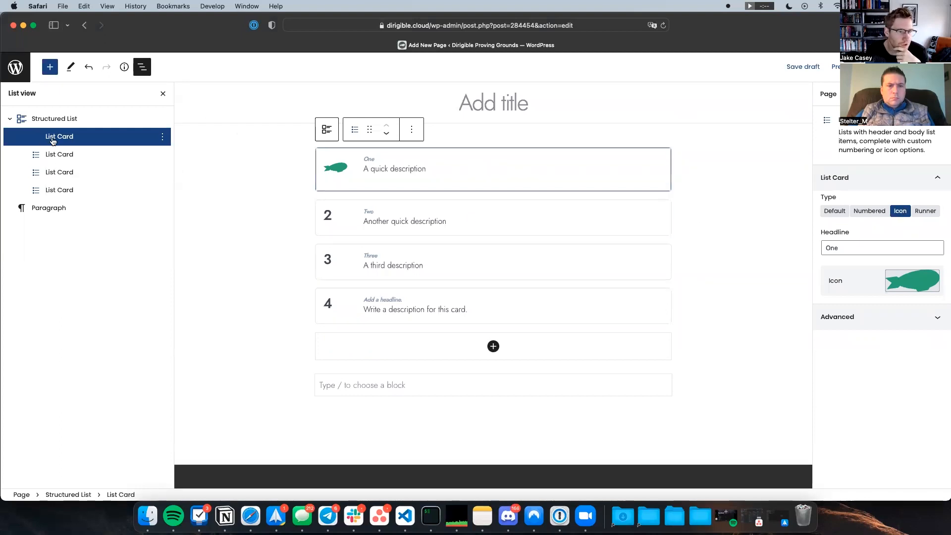
Try larger icon and runner sizes on the structured list, ending with icon size 13 and runner size 2.75.
{"action": "left_click", "coordinate": [51, 122]}
{"action": "left_click", "coordinate": [859, 380]}
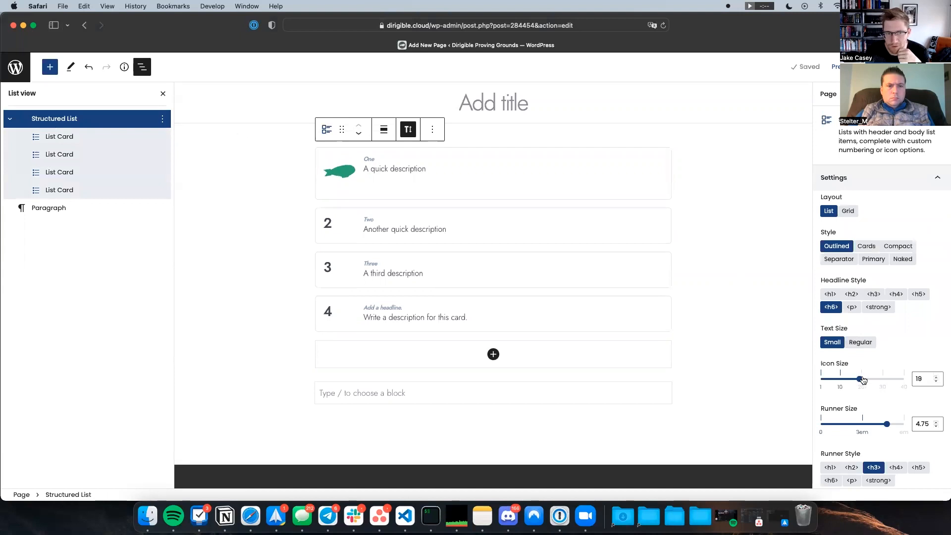
{"action": "left_click_drag", "start_coordinate": [859, 381], "coordinate": [857, 380]}
{"action": "left_click_drag", "start_coordinate": [887, 424], "coordinate": [914, 424]}
{"action": "mouse_move", "coordinate": [863, 381]}
{"action": "left_mouse_down"}
{"action": "mouse_move", "coordinate": [839, 383]}
{"action": "mouse_move", "coordinate": [847, 383]}
{"action": "left_mouse_up"}
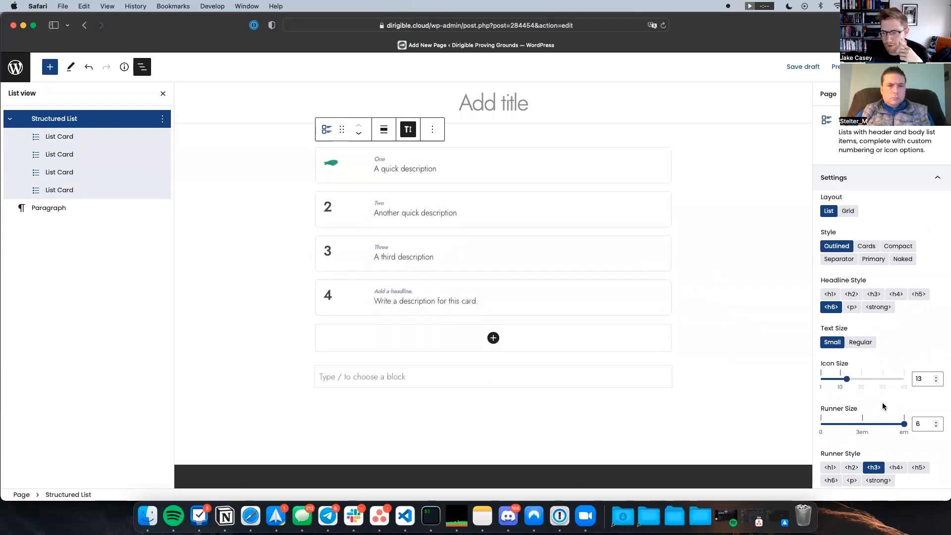
{"action": "left_click_drag", "start_coordinate": [904, 424], "coordinate": [861, 431]}
Compare the h1 through h6, p and strong runner styles on the structured list and set the runner style to strong.
{"action": "scroll", "coordinate": [861, 430], "scroll_direction": "down", "scroll_amount": 2}
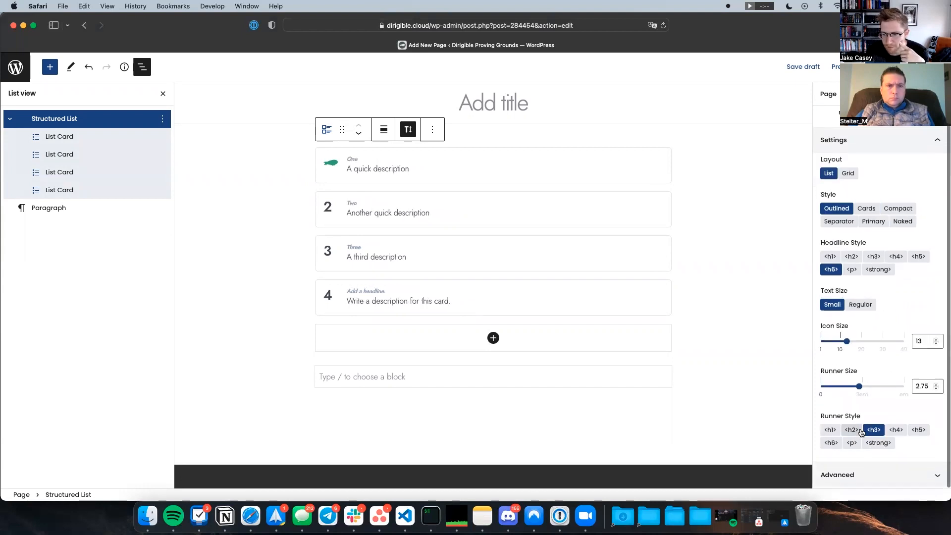
{"action": "left_click", "coordinate": [895, 431]}
{"action": "left_click", "coordinate": [874, 430]}
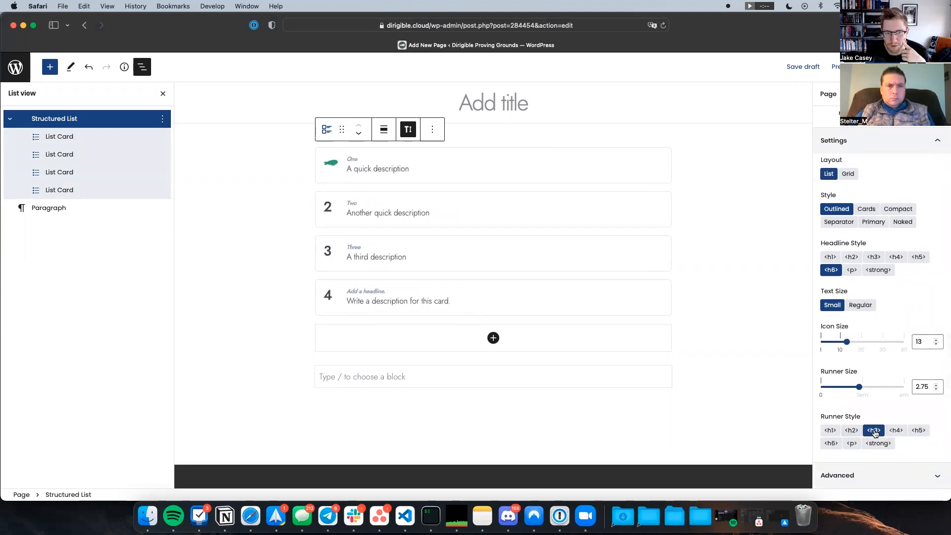
{"action": "left_click", "coordinate": [851, 430]}
{"action": "left_click", "coordinate": [852, 443]}
{"action": "left_click", "coordinate": [852, 431]}
{"action": "left_click", "coordinate": [830, 431]}
{"action": "left_click", "coordinate": [851, 431]}
{"action": "left_click", "coordinate": [896, 431]}
{"action": "left_click", "coordinate": [874, 430]}
{"action": "left_click", "coordinate": [896, 430]}
{"action": "left_click", "coordinate": [918, 430]}
{"action": "left_click", "coordinate": [878, 443]}
{"action": "left_click", "coordinate": [852, 446]}
{"action": "left_click", "coordinate": [834, 446]}
{"action": "left_click", "coordinate": [877, 446]}
Change the third list card's type to Runner and enter A as its runner, briefly trying the Default type.
{"action": "left_click", "coordinate": [537, 204]}
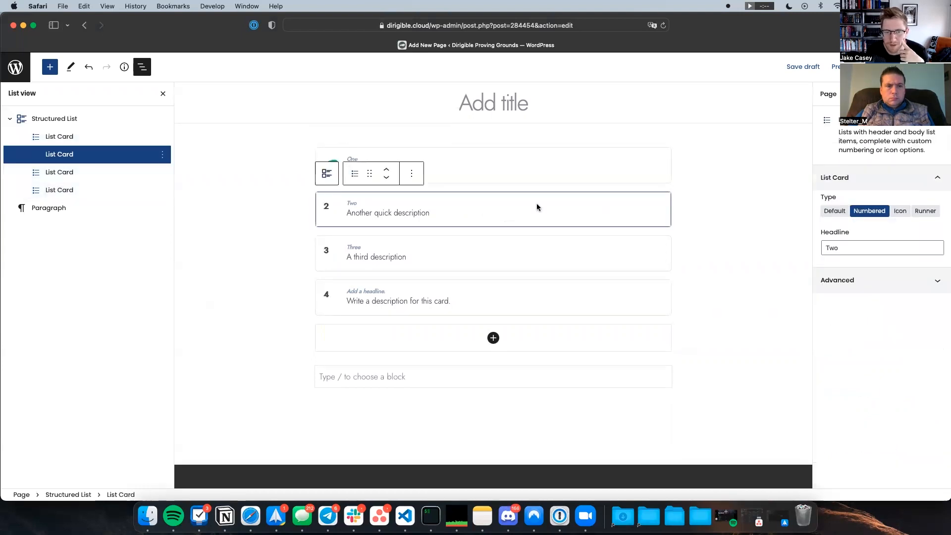
{"action": "left_click", "coordinate": [499, 158]}
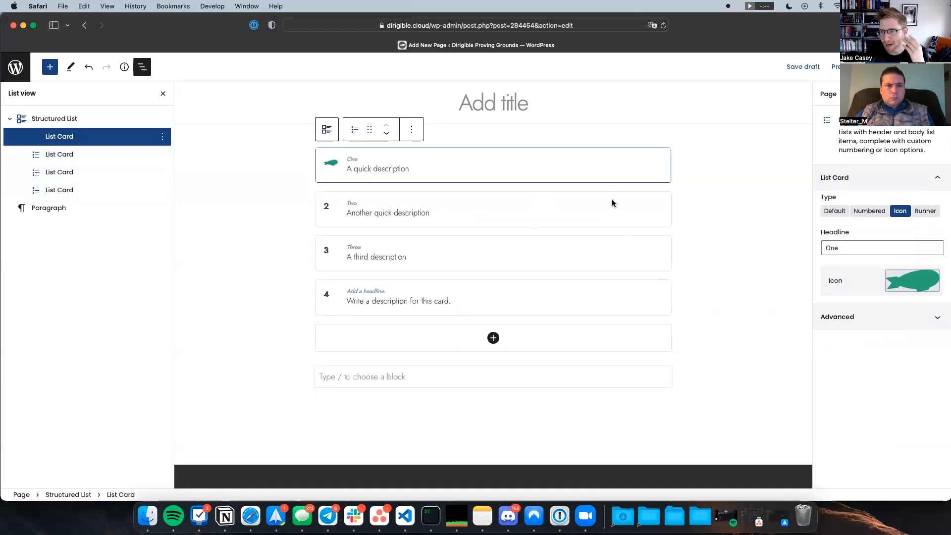
{"action": "left_click", "coordinate": [528, 211]}
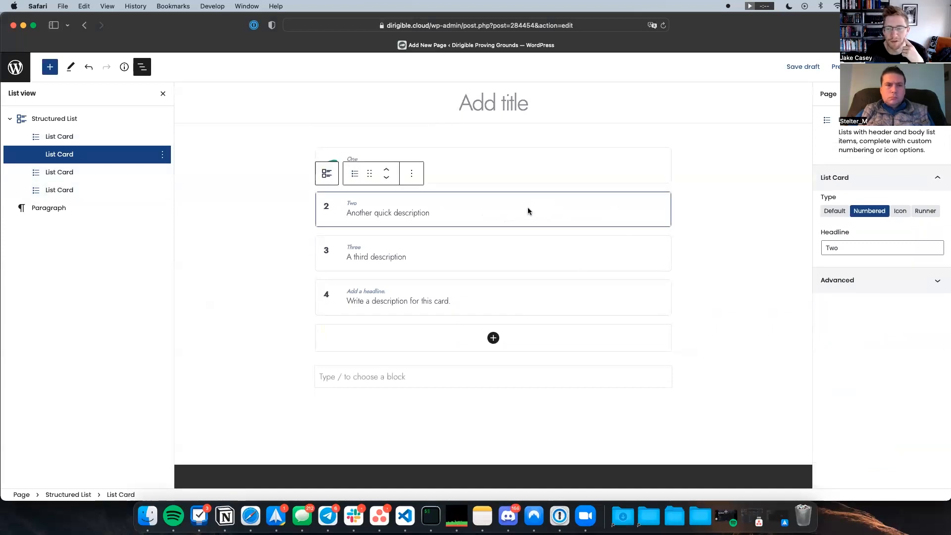
{"action": "left_click", "coordinate": [510, 263]}
{"action": "left_click", "coordinate": [937, 211]}
{"action": "left_click", "coordinate": [884, 284]}
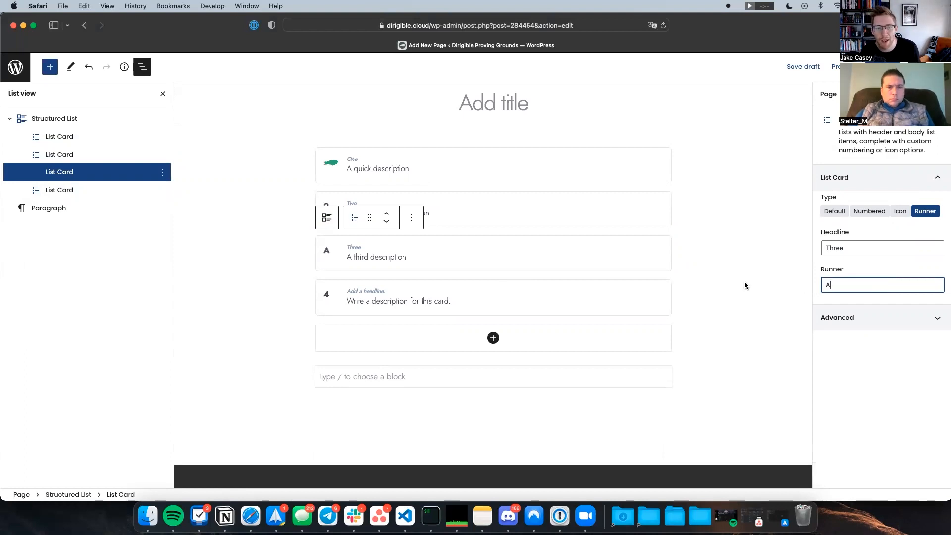
{"action": "left_click", "coordinate": [837, 213]}
{"action": "left_click", "coordinate": [926, 211]}
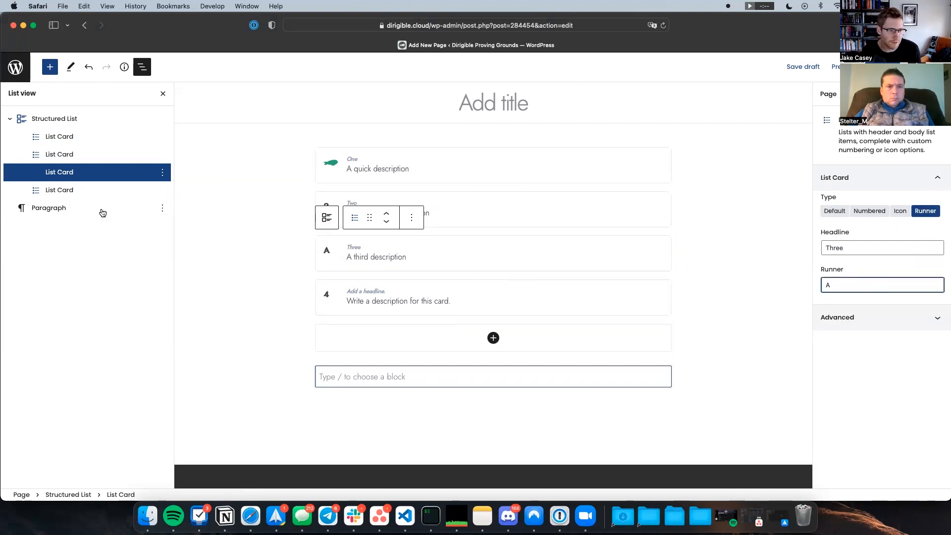
Compare the h1 through h5 runner styles across the numbered and lettered cards, ending back on strong.
{"action": "left_click", "coordinate": [720, 186]}
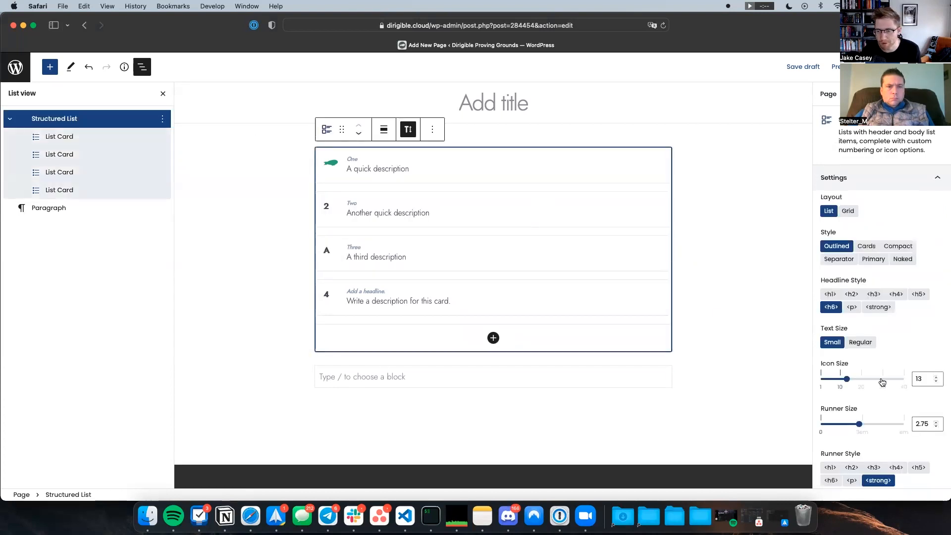
{"action": "scroll", "coordinate": [874, 400], "scroll_direction": "down", "scroll_amount": 2}
{"action": "left_click", "coordinate": [829, 432]}
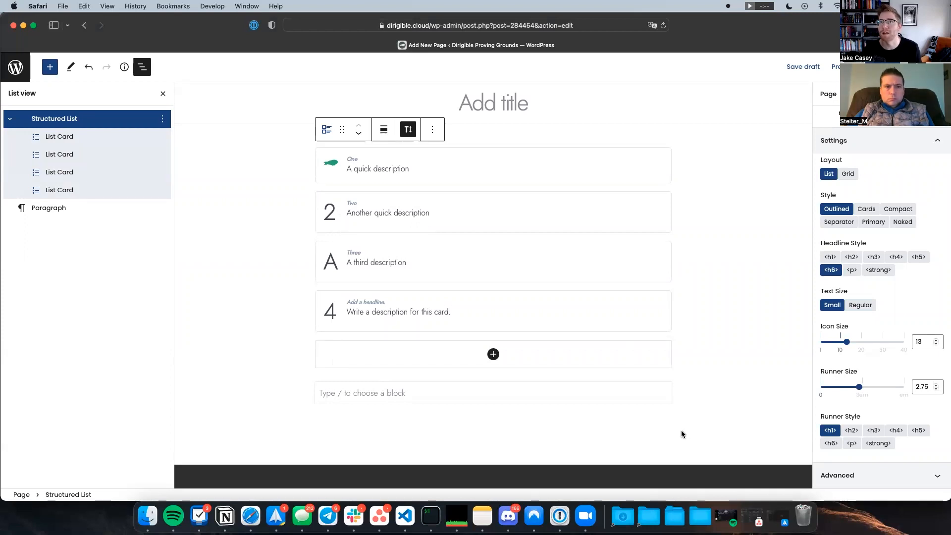
{"action": "left_click", "coordinate": [852, 430]}
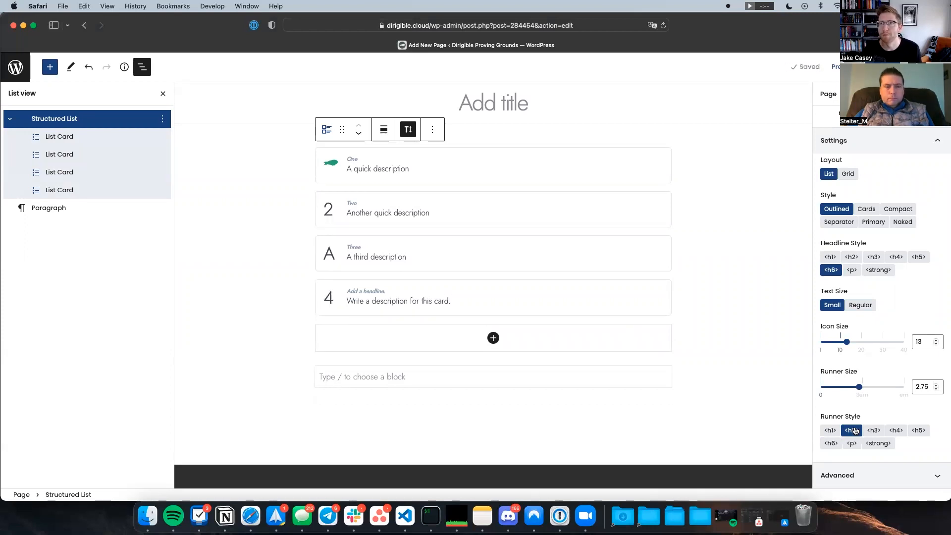
{"action": "left_click", "coordinate": [874, 431]}
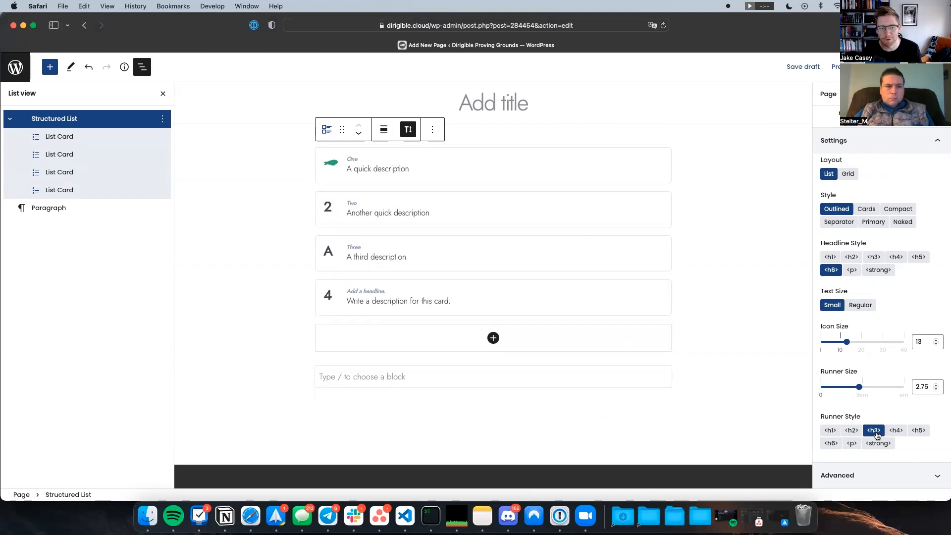
{"action": "left_click", "coordinate": [899, 435]}
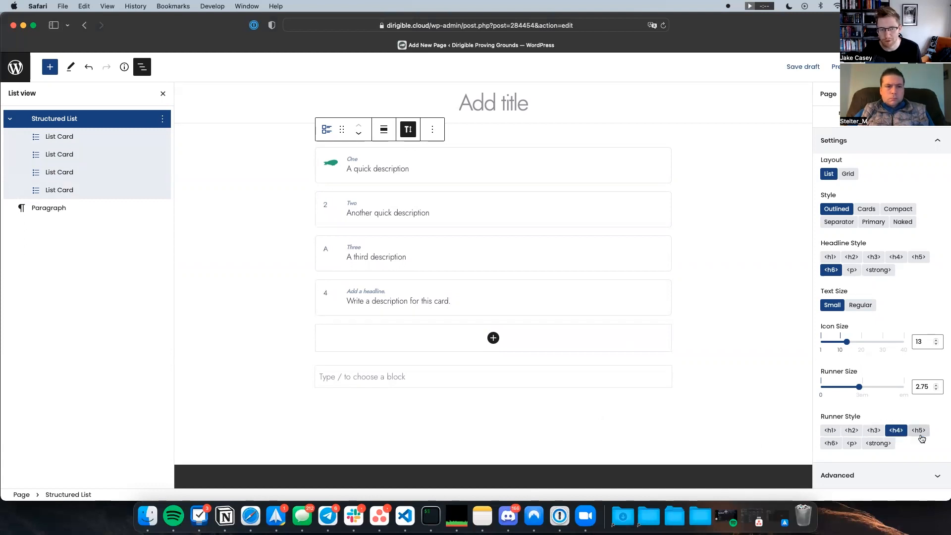
{"action": "left_click", "coordinate": [921, 438]}
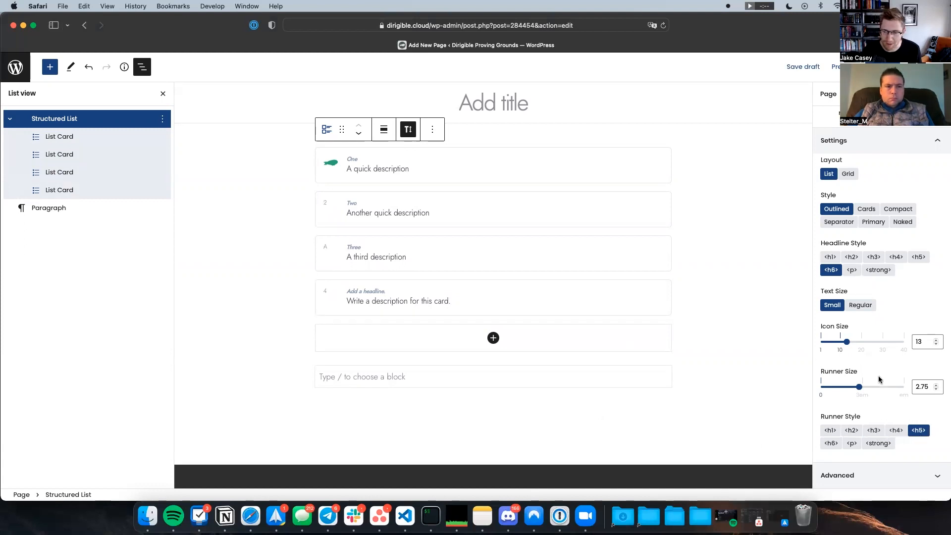
{"action": "left_click", "coordinate": [878, 444]}
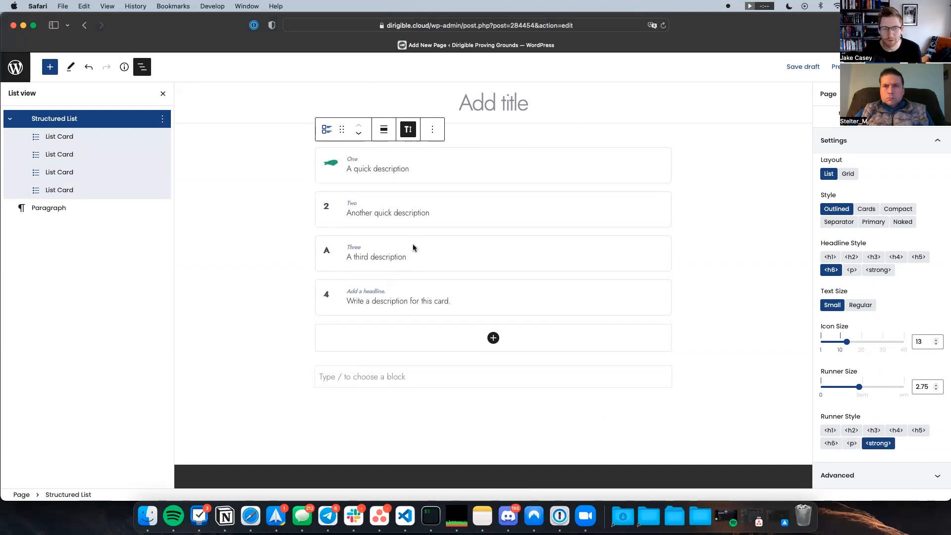
Italicize the third card's runner letter with HTML tags by entering <i>A</i>.
{"action": "left_click", "coordinate": [405, 257]}
{"action": "left_click", "coordinate": [844, 282]}
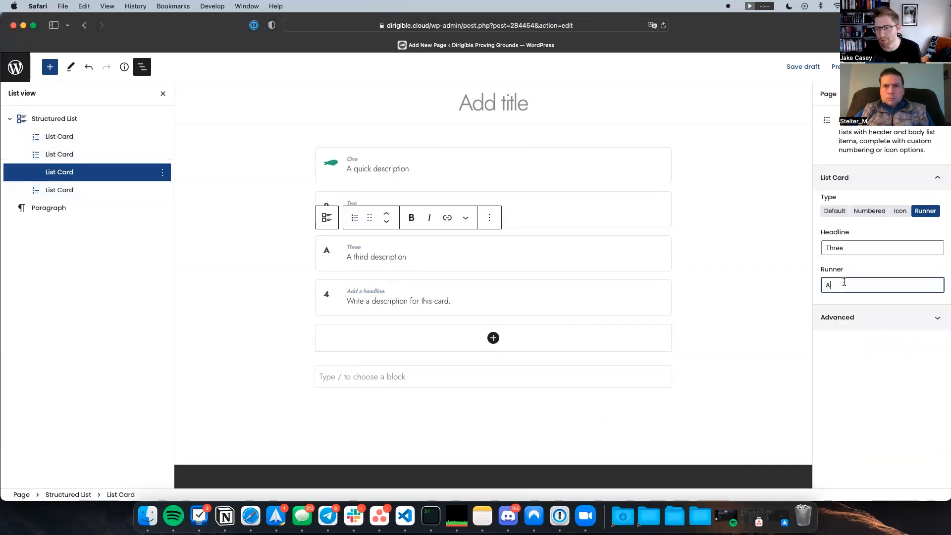
{"action": "key", "text": "BackSpace"}
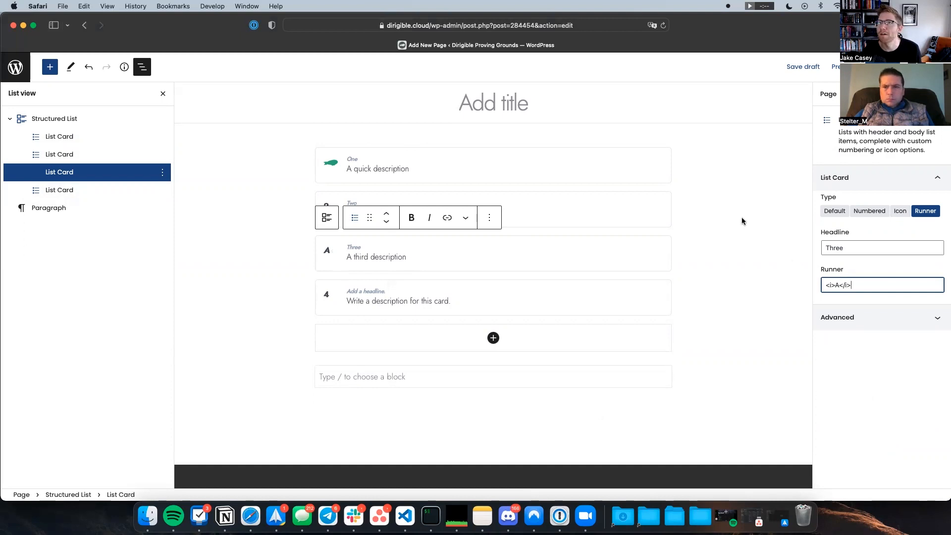
Replace the third card's runner with Today and set the structured list's runner size to 4.
{"action": "key", "text": "super+BackSpace"}
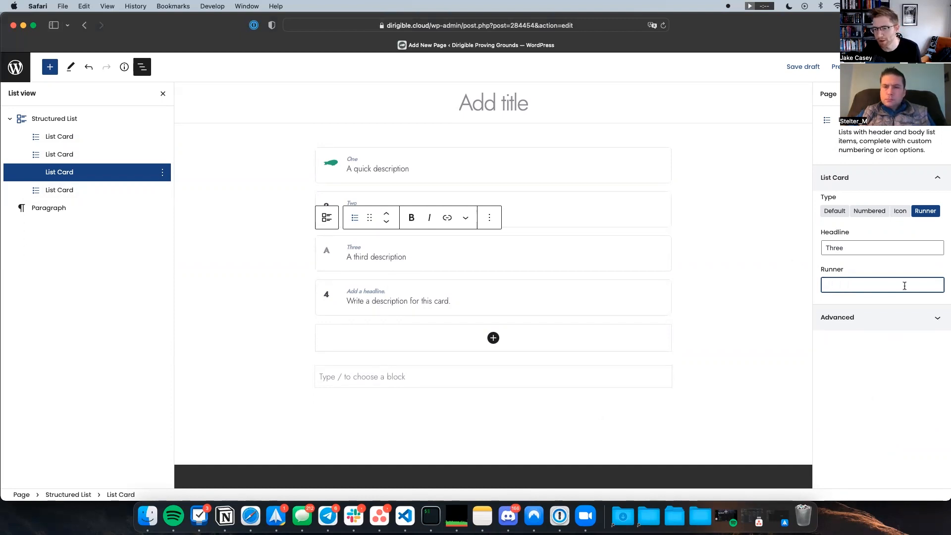
{"action": "type", "text": "Tod"}
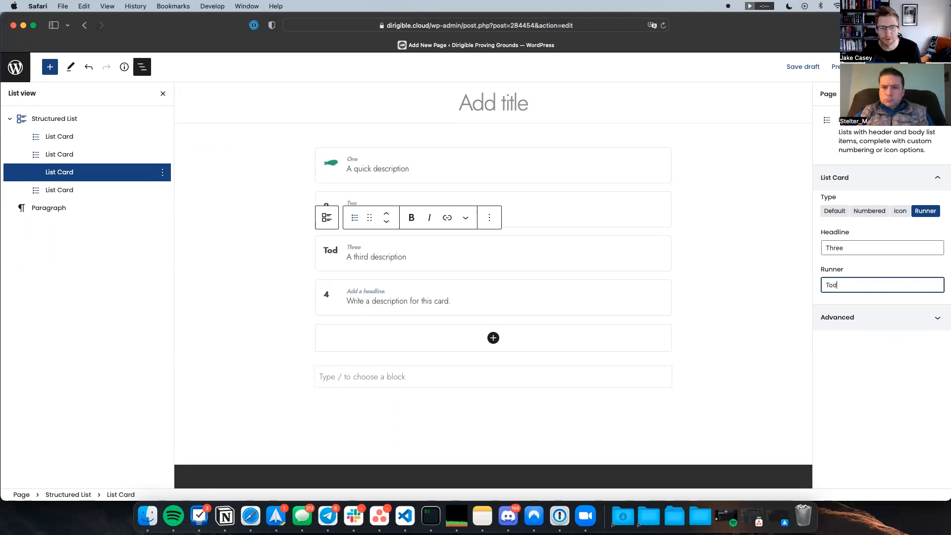
{"action": "type", "text": "ay"}
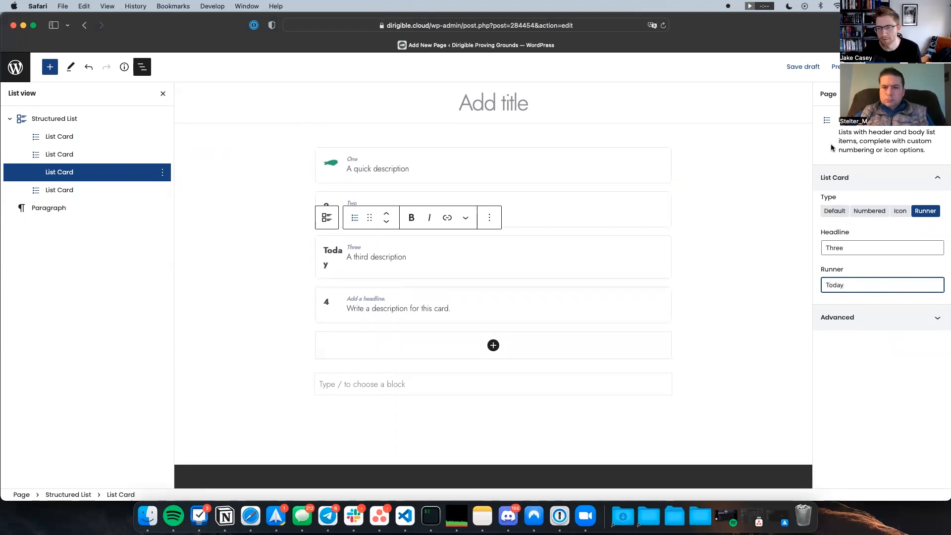
{"action": "left_click", "coordinate": [93, 123]}
{"action": "left_click_drag", "start_coordinate": [859, 424], "coordinate": [876, 424]}
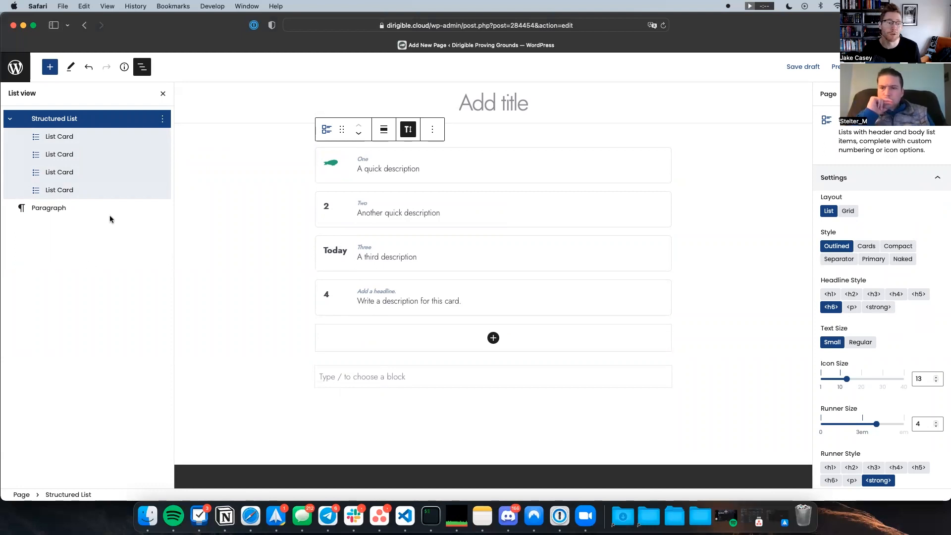
Change the third list card's runner text to 10:30.
{"action": "left_click", "coordinate": [330, 251]}
{"action": "double_click", "coordinate": [864, 285]}
{"action": "type", "text": "10:30"}
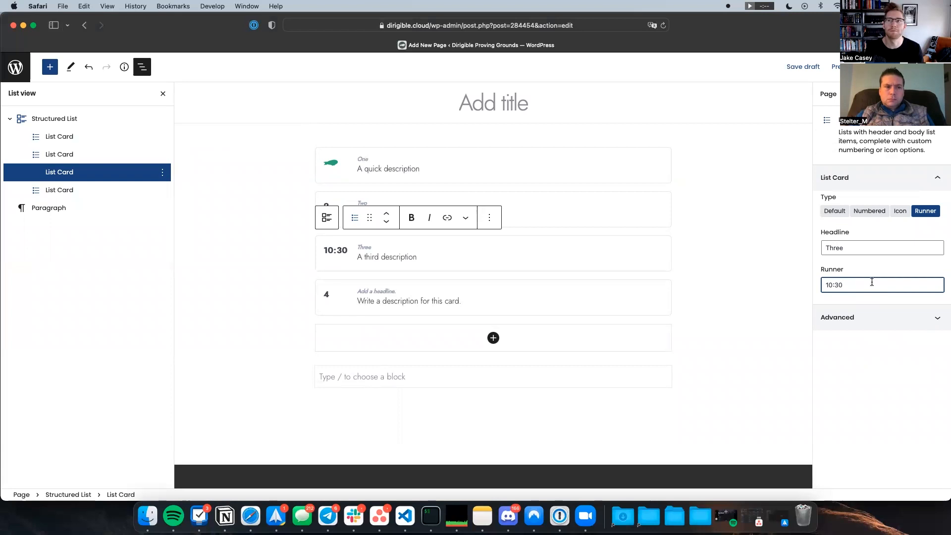
Change the fourth list card's type to Runner and enter 11:30 as its runner.
{"action": "left_click", "coordinate": [333, 287]}
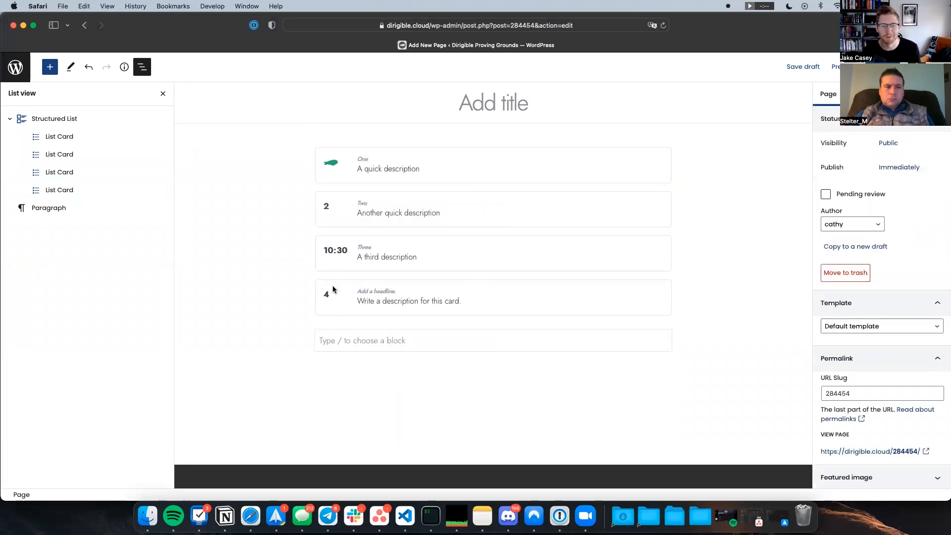
{"action": "left_click", "coordinate": [332, 287]}
{"action": "left_click", "coordinate": [925, 211]}
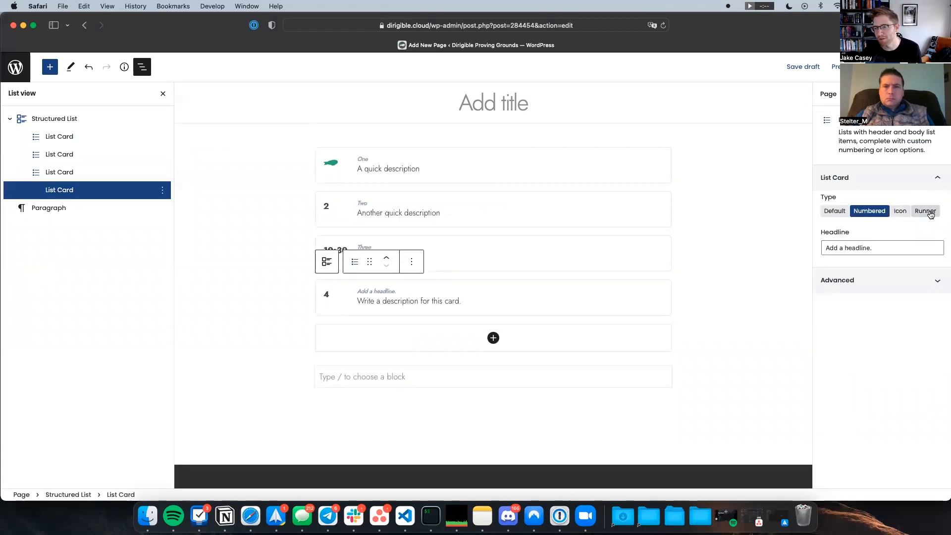
{"action": "left_click", "coordinate": [847, 278]}
{"action": "type", "text": "11:30"}
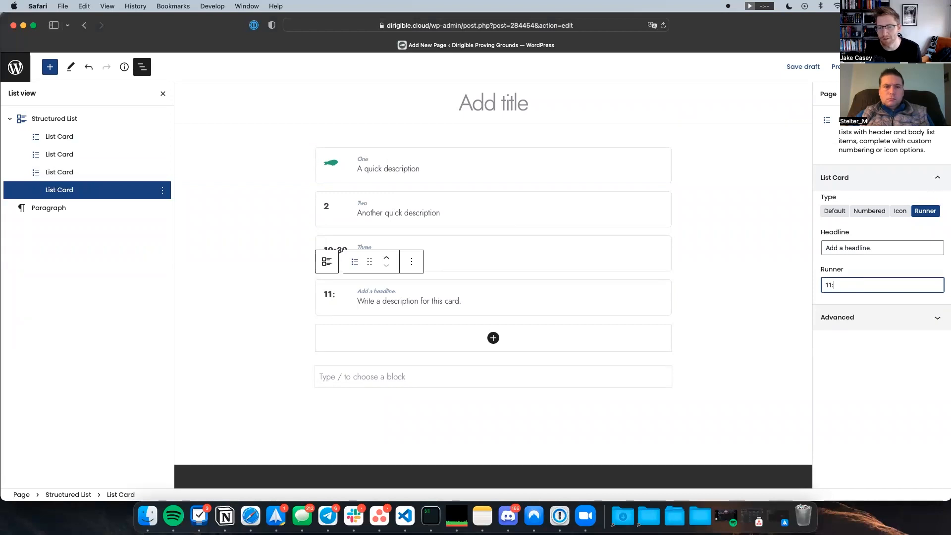
{"action": "left_click", "coordinate": [275, 270]}
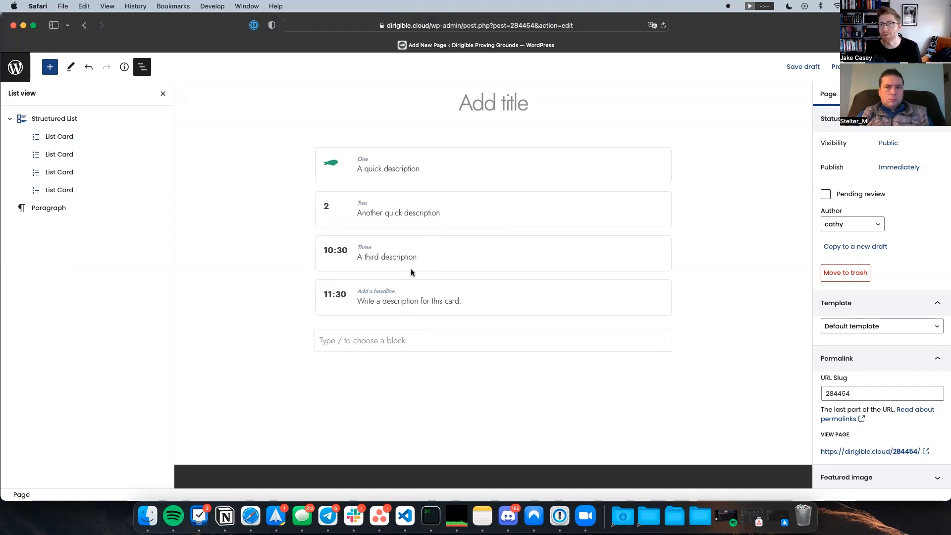
{"action": "left_click", "coordinate": [334, 167]}
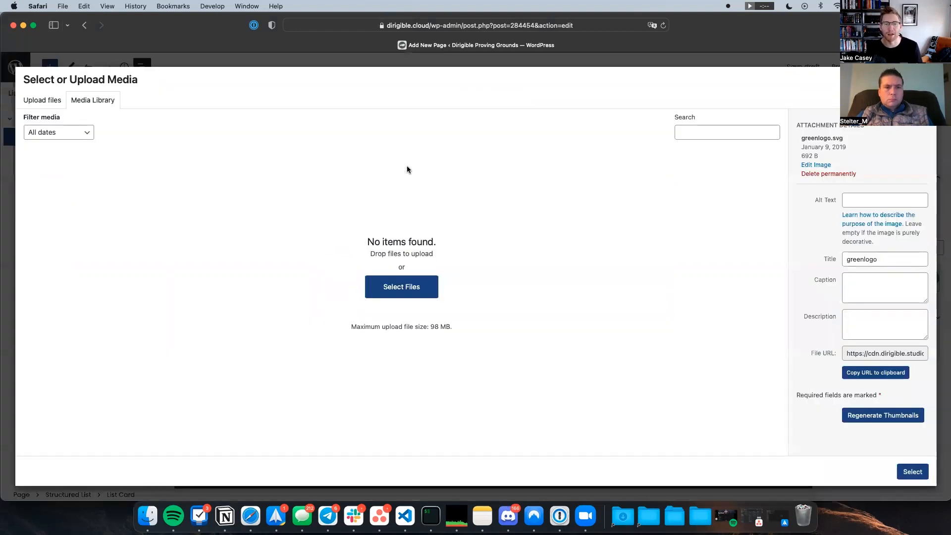
{"action": "key", "text": "Escape"}
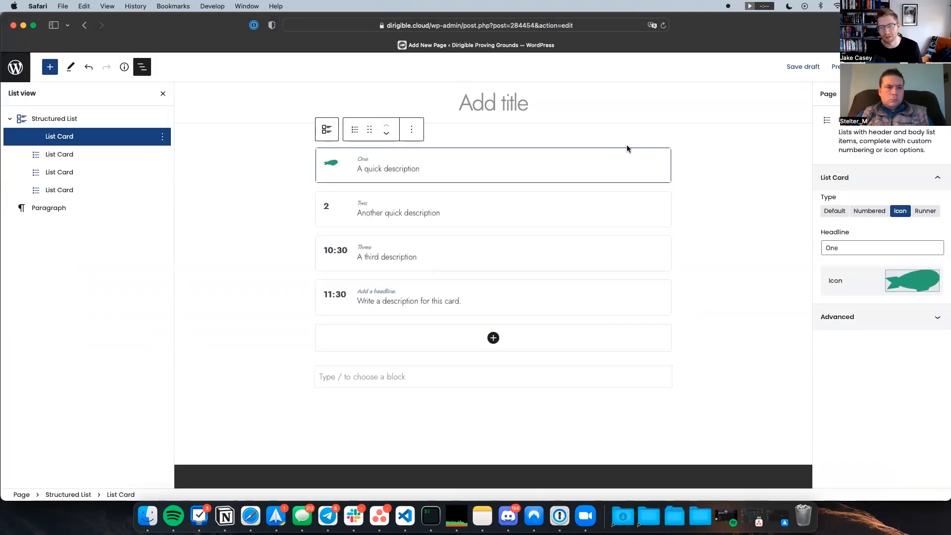
{"action": "left_click", "coordinate": [752, 156]}
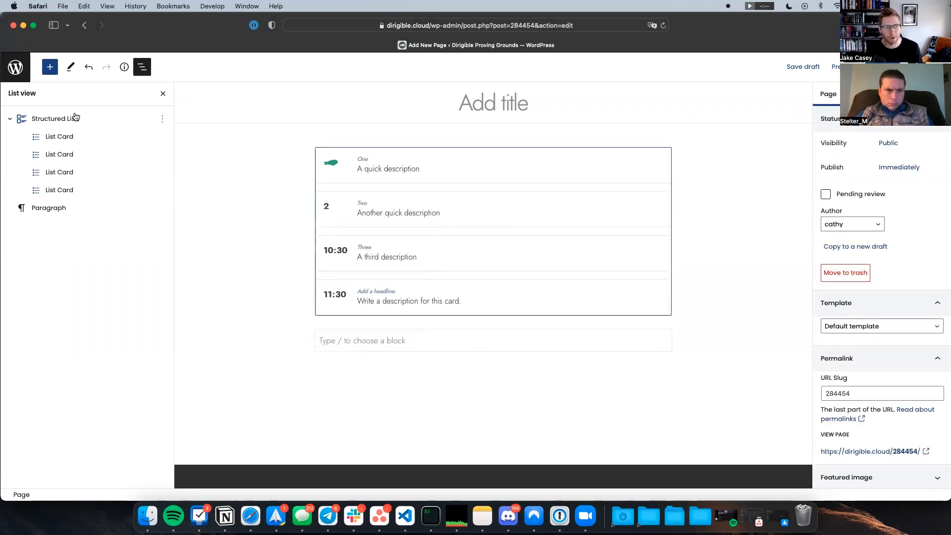
Compare the Small and Regular text sizes on the structured list and set the text size to Regular.
{"action": "left_click", "coordinate": [340, 173]}
{"action": "scroll", "coordinate": [866, 342], "scroll_direction": "down", "scroll_amount": 2}
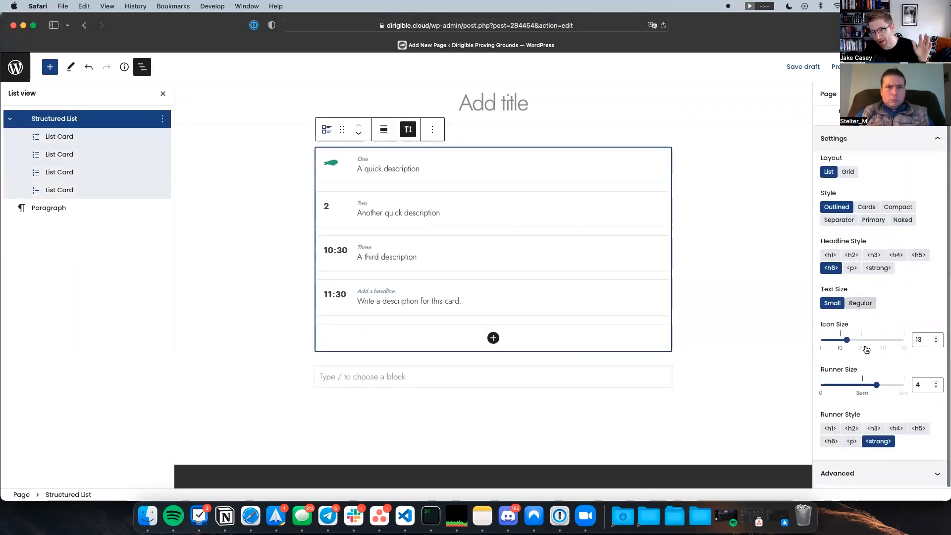
{"action": "left_click", "coordinate": [867, 306]}
{"action": "left_click", "coordinate": [842, 305]}
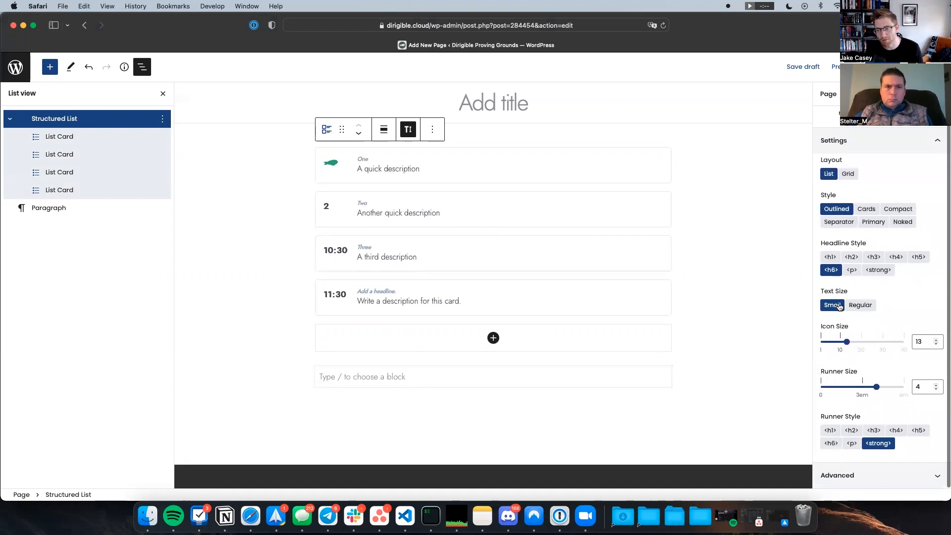
{"action": "left_click", "coordinate": [848, 305]}
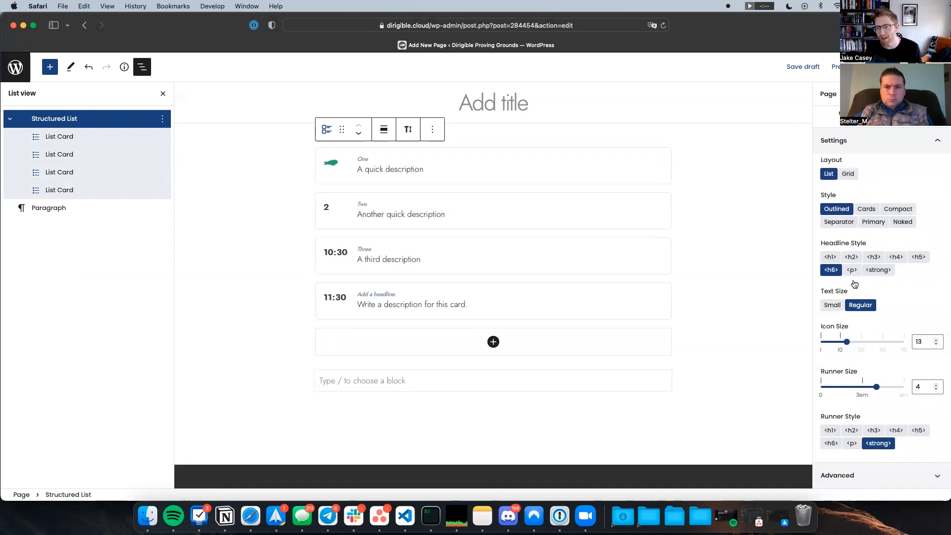
Switch the structured list to the Grid layout, try 3 columns, and set it to 4 columns.
{"action": "left_click", "coordinate": [849, 174]}
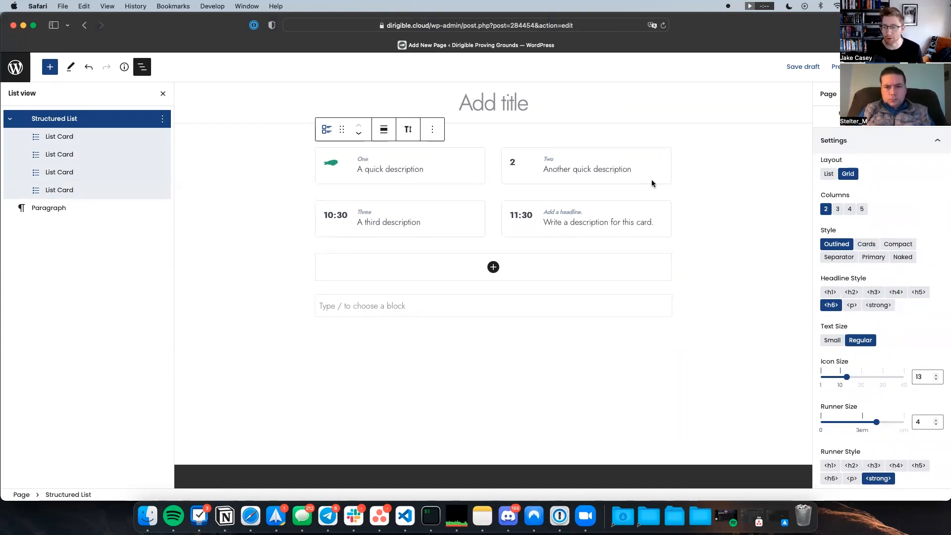
{"action": "left_click", "coordinate": [838, 210]}
{"action": "left_click", "coordinate": [848, 211]}
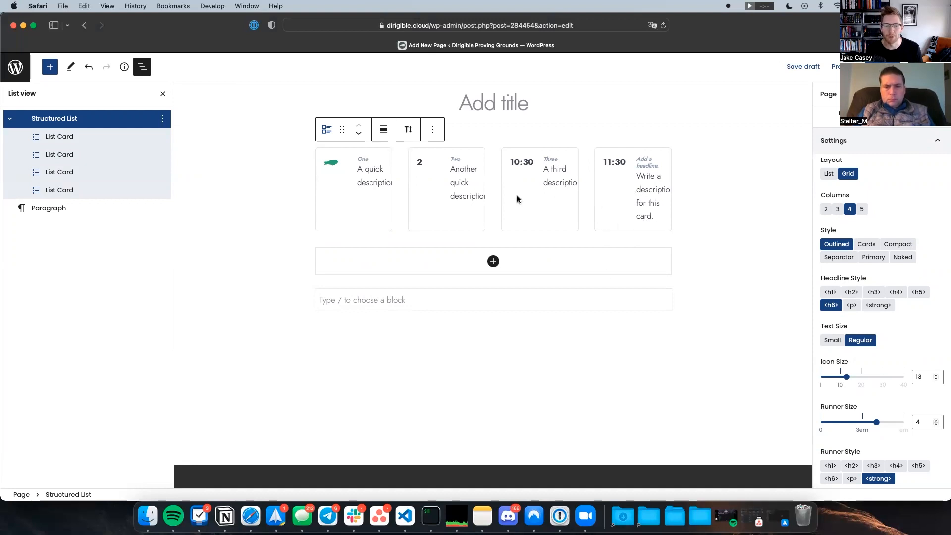
Insert a Grid block in the empty paragraph below the structured list and select its middle card.
{"action": "left_click", "coordinate": [431, 300]}
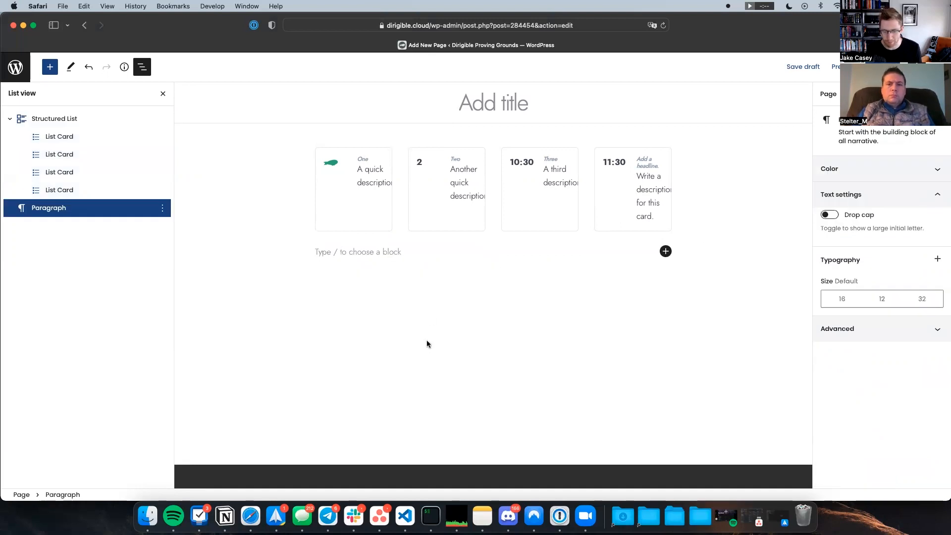
{"action": "type", "text": "/gri"}
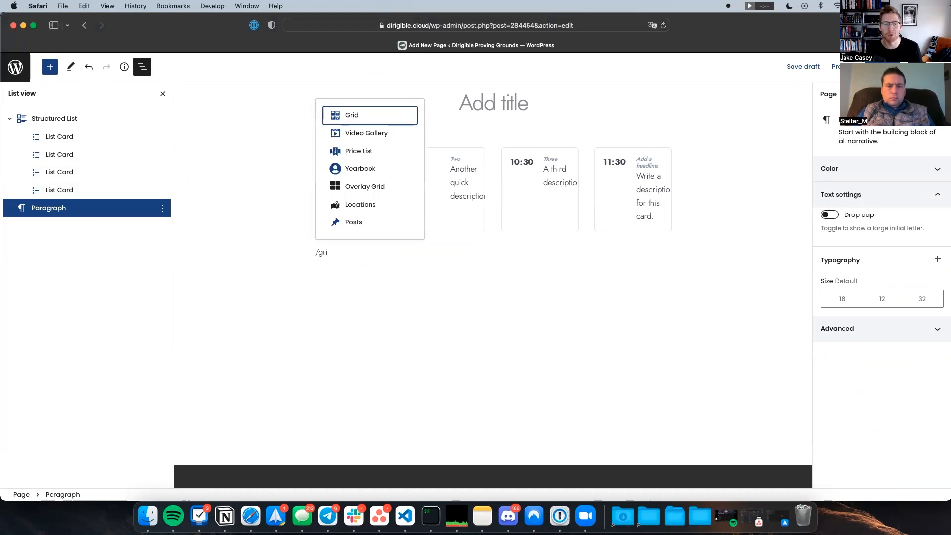
{"action": "key", "text": "Return"}
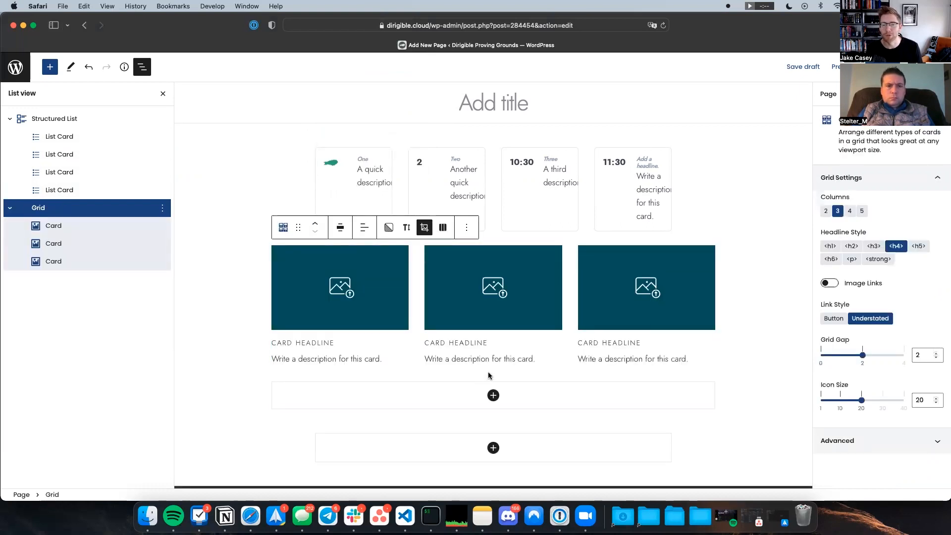
{"action": "left_click", "coordinate": [543, 348]}
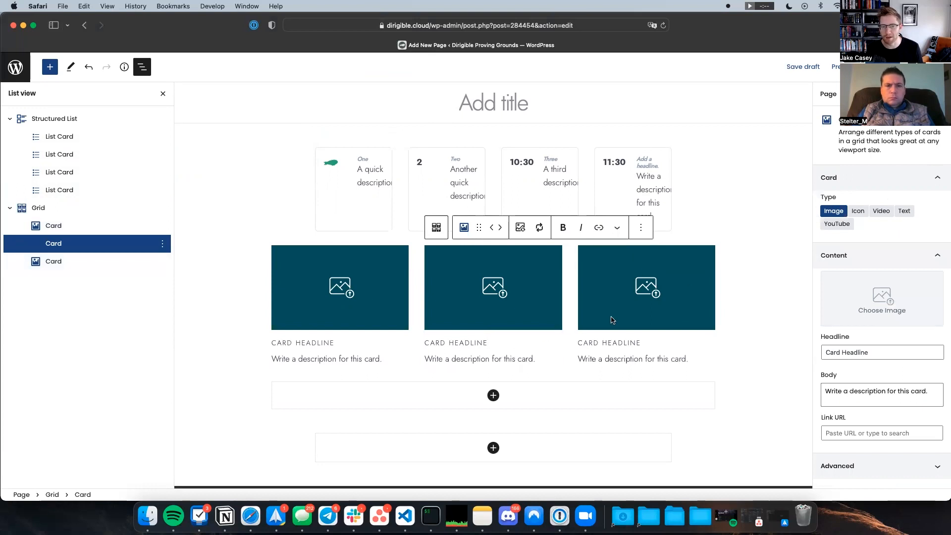
Select the structured list through its first card and set its grid to 3 columns.
{"action": "left_click", "coordinate": [358, 213]}
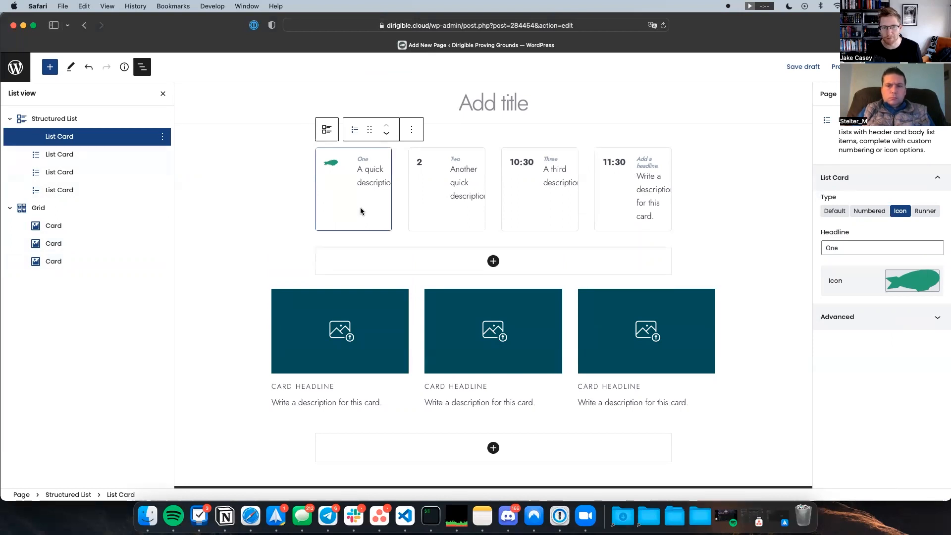
{"action": "left_click", "coordinate": [326, 129]}
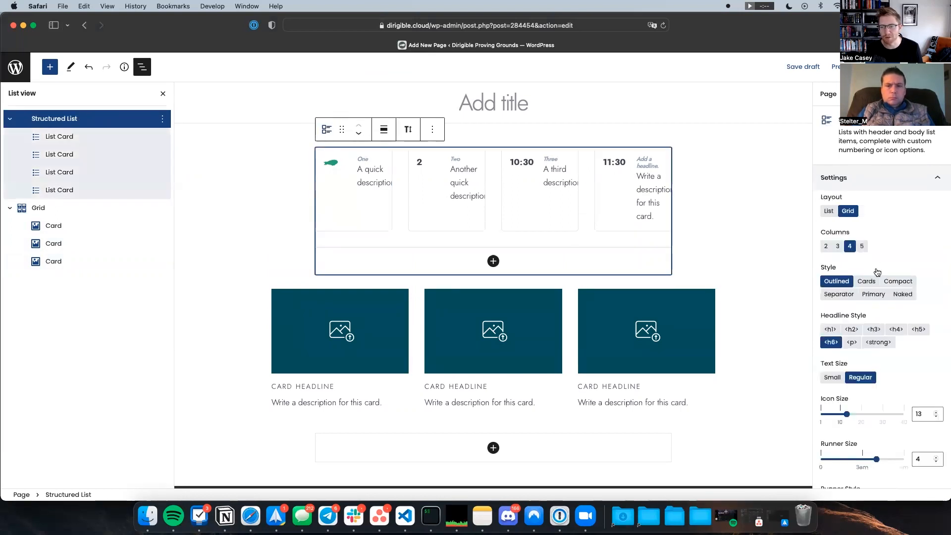
{"action": "left_click", "coordinate": [838, 248]}
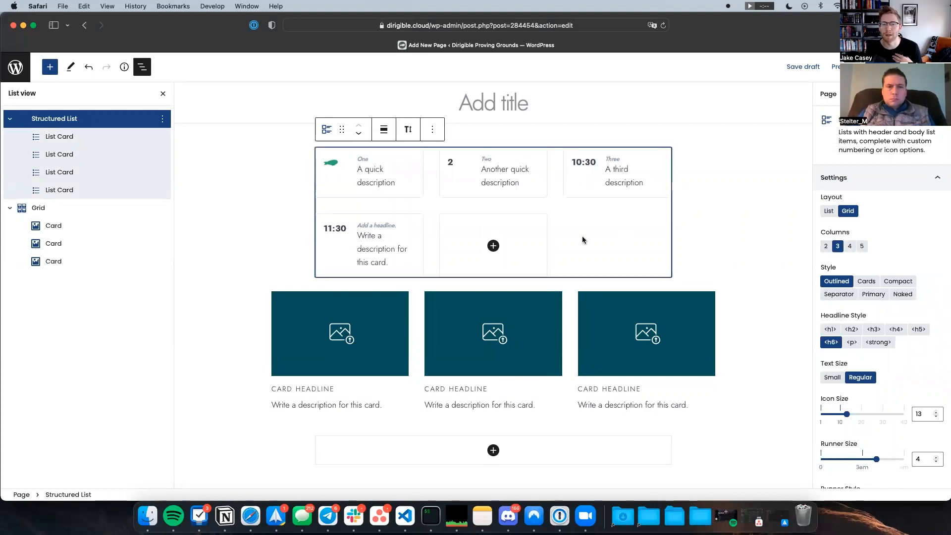
Move the "Two" list card back and forth between the third and first positions of the grid, leaving it first.
{"action": "left_click", "coordinate": [491, 173]}
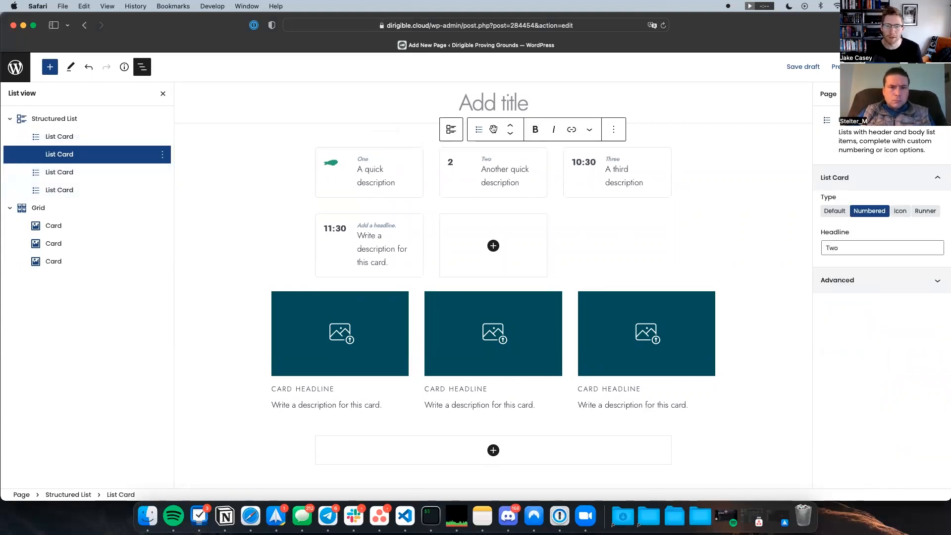
{"action": "left_click", "coordinate": [510, 133]}
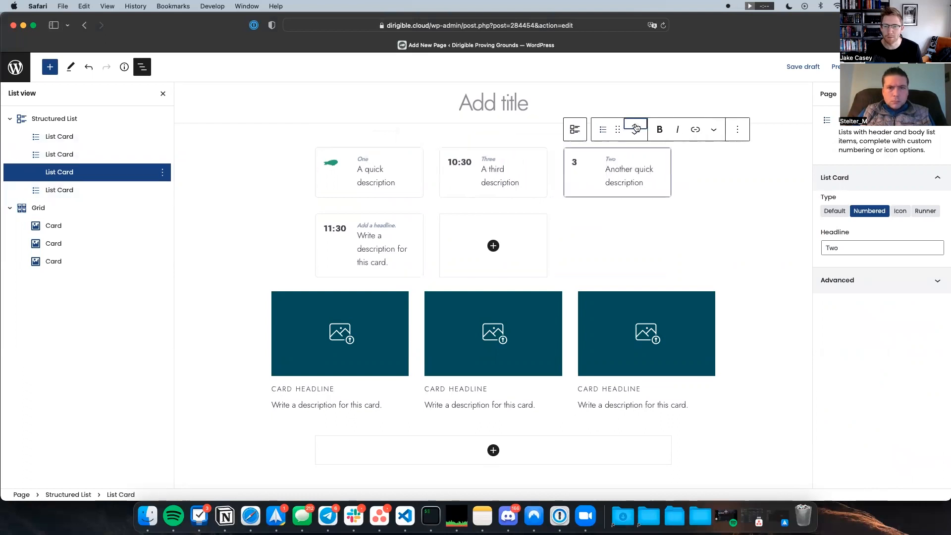
{"action": "left_click", "coordinate": [636, 126]}
{"action": "left_click", "coordinate": [512, 126]}
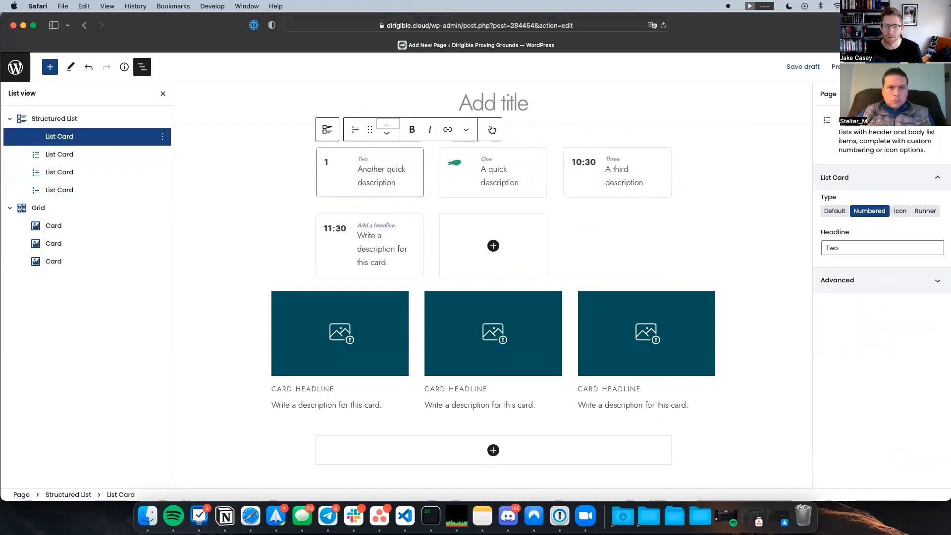
{"action": "left_click", "coordinate": [388, 134]}
{"action": "left_click", "coordinate": [510, 134]}
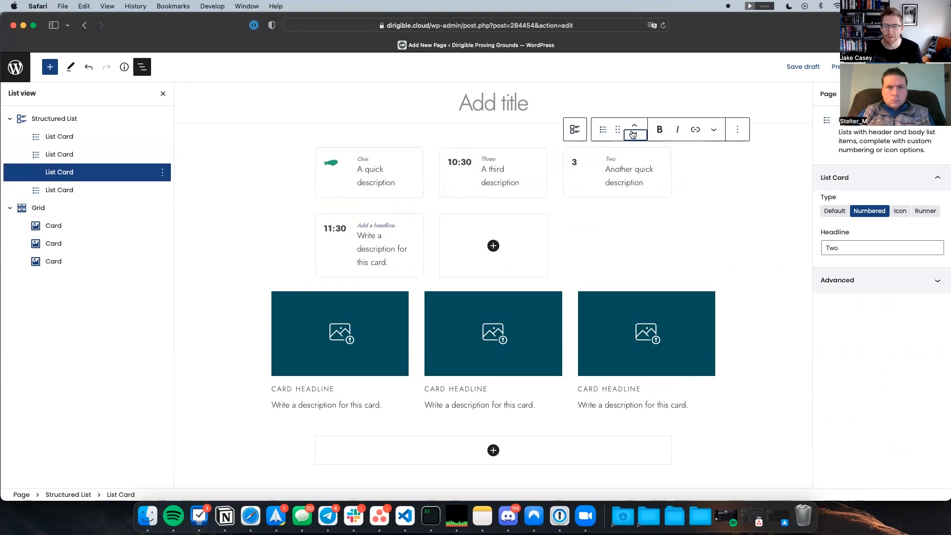
{"action": "left_click", "coordinate": [632, 134]}
{"action": "left_click", "coordinate": [390, 178]}
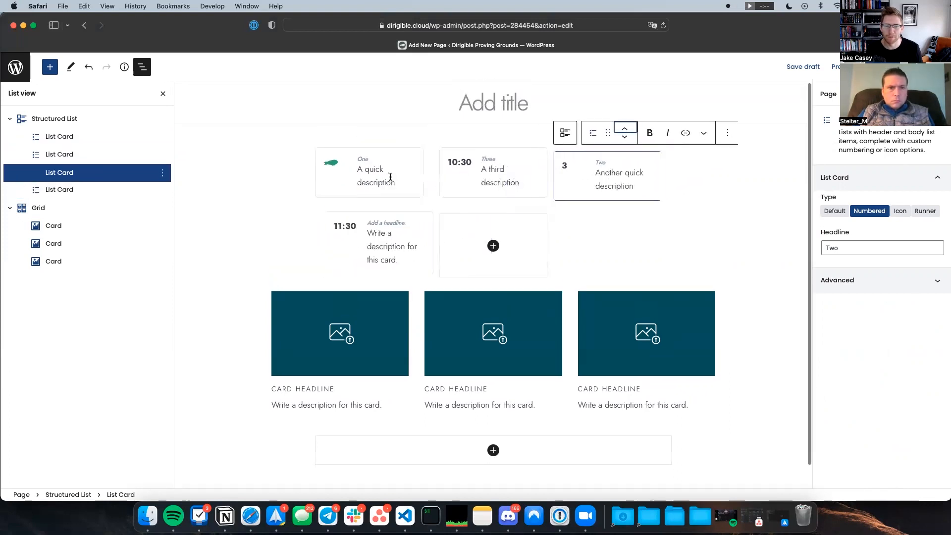
{"action": "left_click", "coordinate": [625, 126]}
{"action": "left_click", "coordinate": [510, 126]}
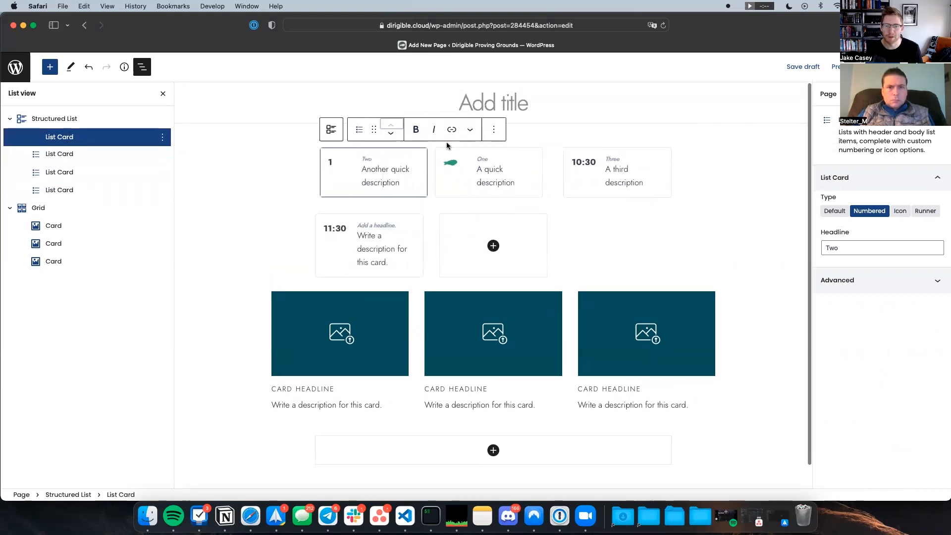
Reorder the "Two" list card from the first to the third position in the grid.
{"action": "left_click_drag", "start_coordinate": [374, 130], "coordinate": [544, 172]}
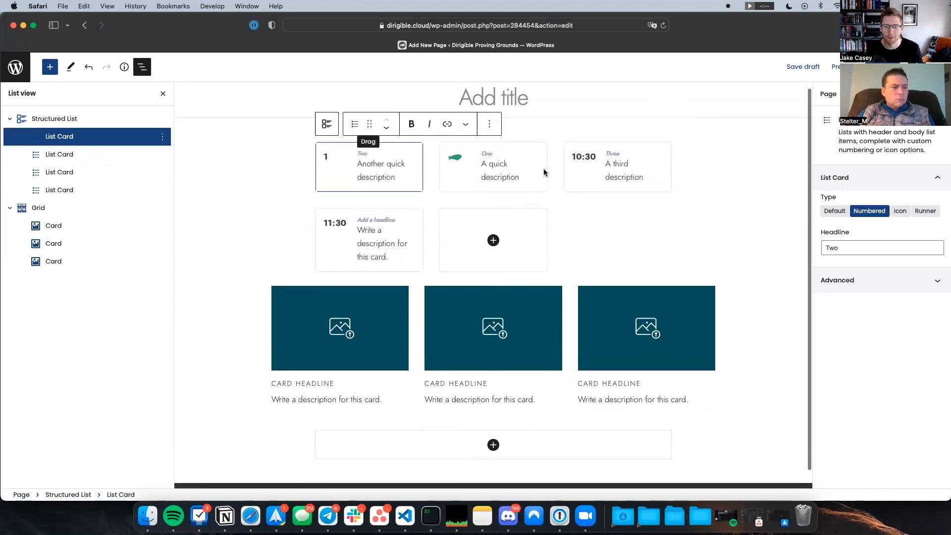
{"action": "left_click", "coordinate": [386, 129]}
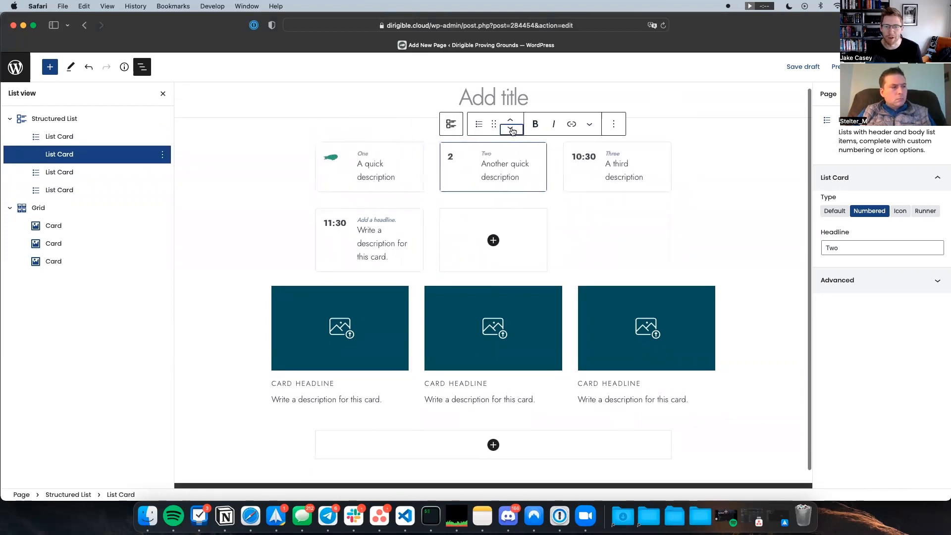
{"action": "left_click", "coordinate": [512, 131]}
Switch the structured list to the List layout and try the "Three" card in different positions, leaving it first.
{"action": "left_click", "coordinate": [622, 196]}
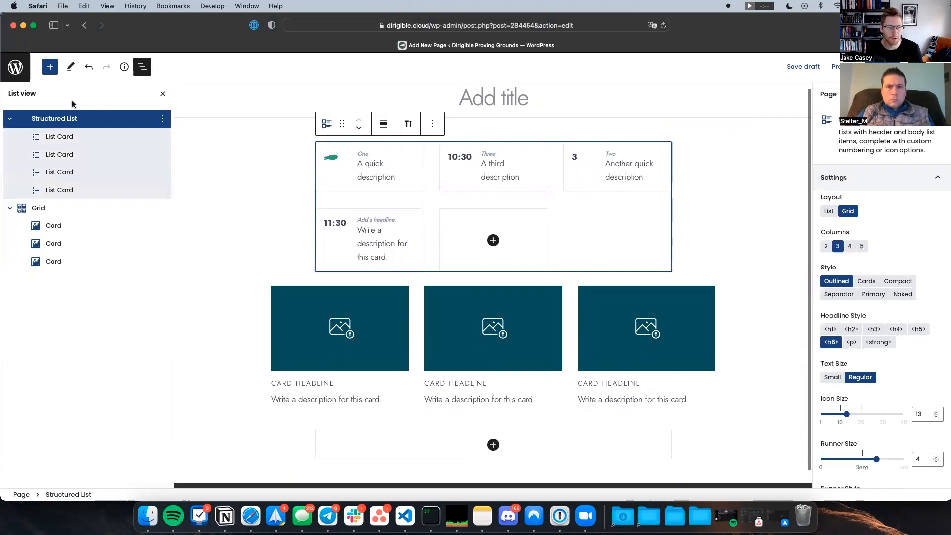
{"action": "left_click", "coordinate": [828, 210]}
{"action": "left_click", "coordinate": [482, 203]}
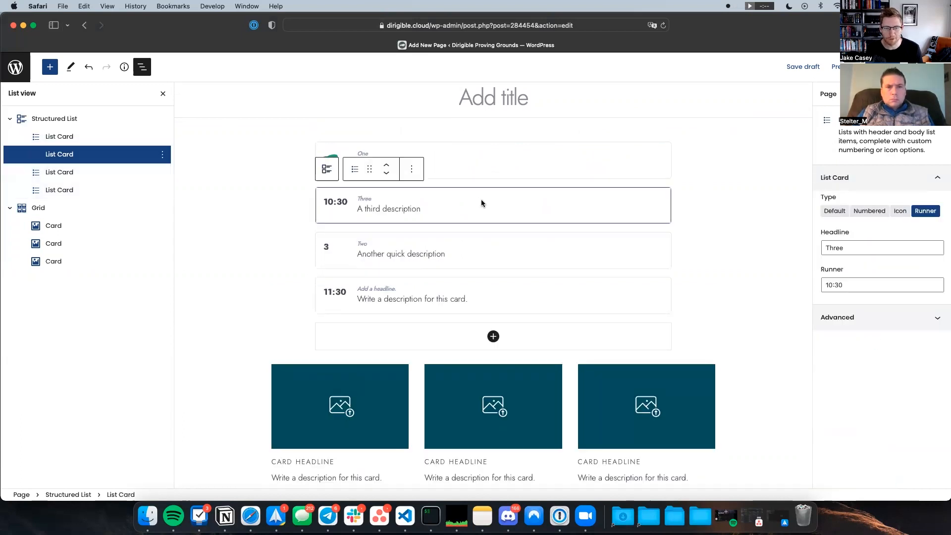
{"action": "left_click", "coordinate": [387, 165]}
{"action": "left_click", "coordinate": [385, 136]}
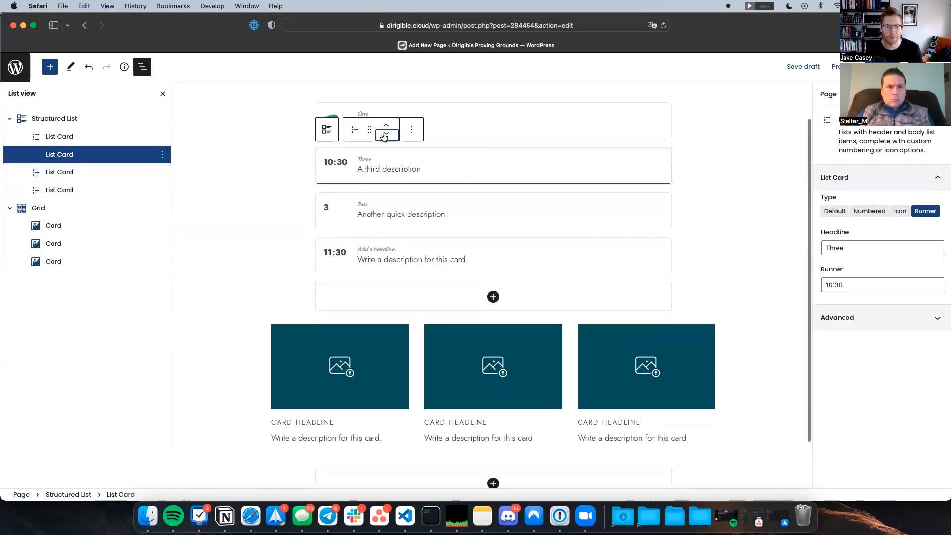
{"action": "left_click", "coordinate": [384, 137]}
{"action": "left_click", "coordinate": [384, 137]}
{"action": "left_click", "coordinate": [387, 159]}
{"action": "left_click", "coordinate": [387, 160]}
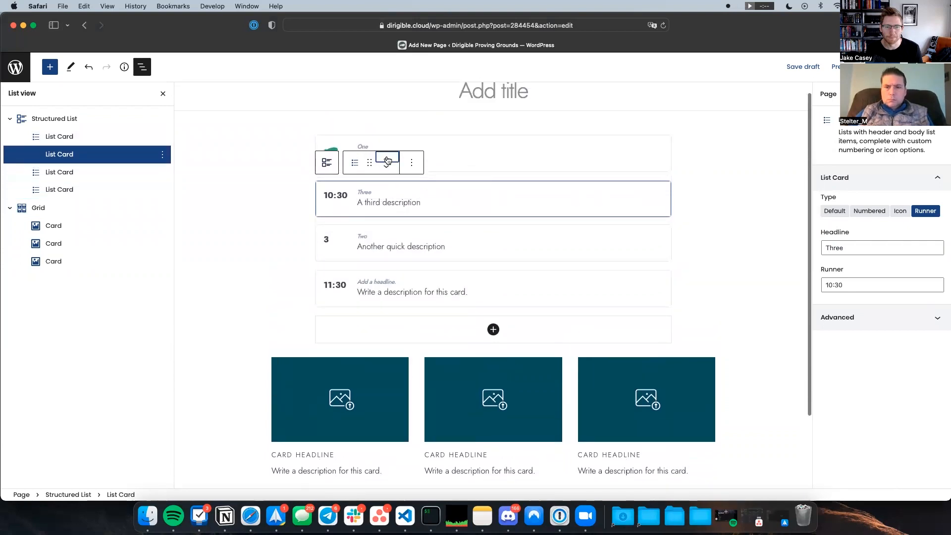
{"action": "left_click", "coordinate": [387, 159]}
Delete the Grid block below the structured list.
{"action": "left_click", "coordinate": [577, 399]}
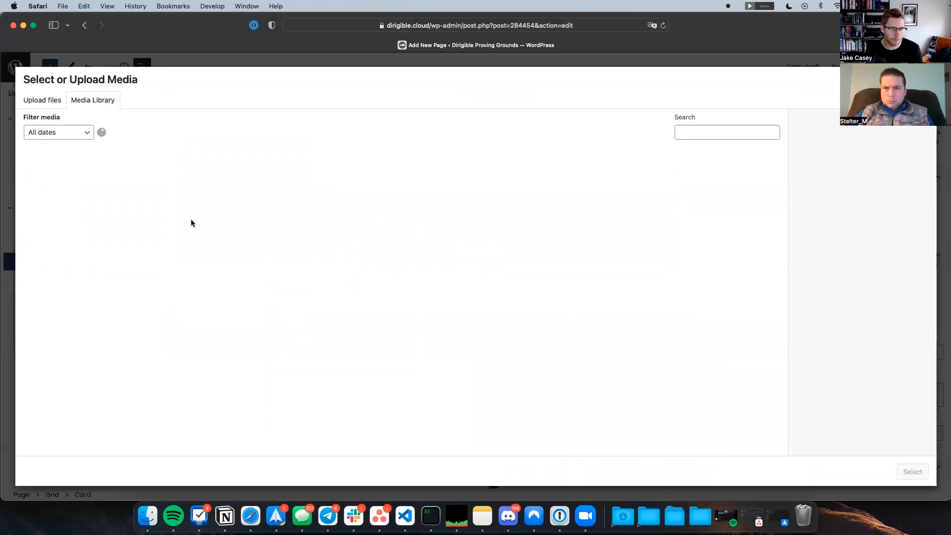
{"action": "key", "text": "Escape"}
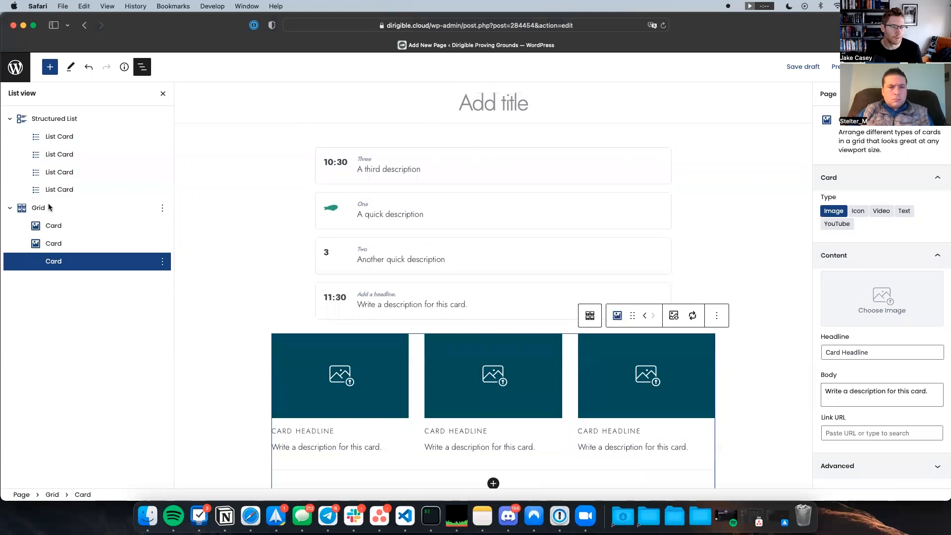
{"action": "left_click", "coordinate": [50, 207]}
{"action": "key", "text": "Delete"}
Set the structured list to the Grid layout, add two more list cards, and select the fifth card.
{"action": "left_click", "coordinate": [848, 211]}
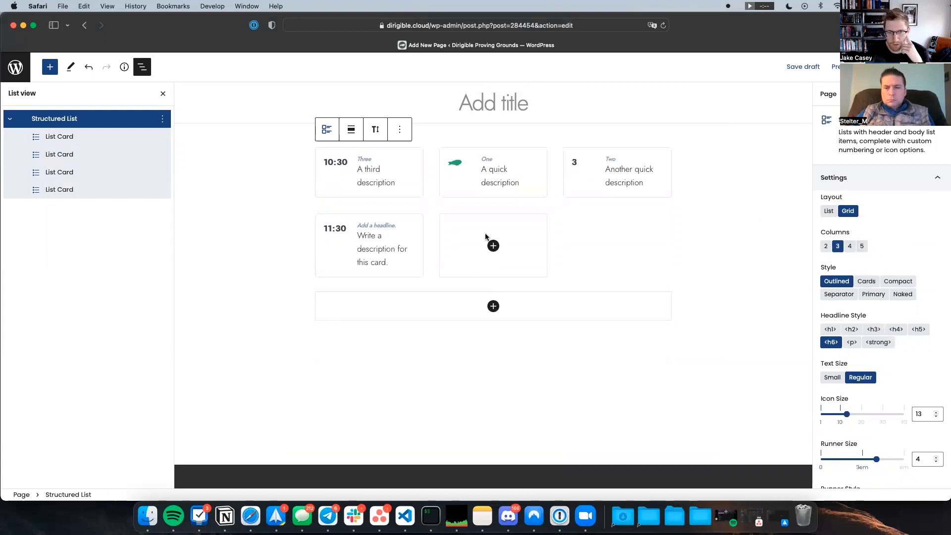
{"action": "left_click", "coordinate": [493, 246]}
{"action": "left_click", "coordinate": [622, 247]}
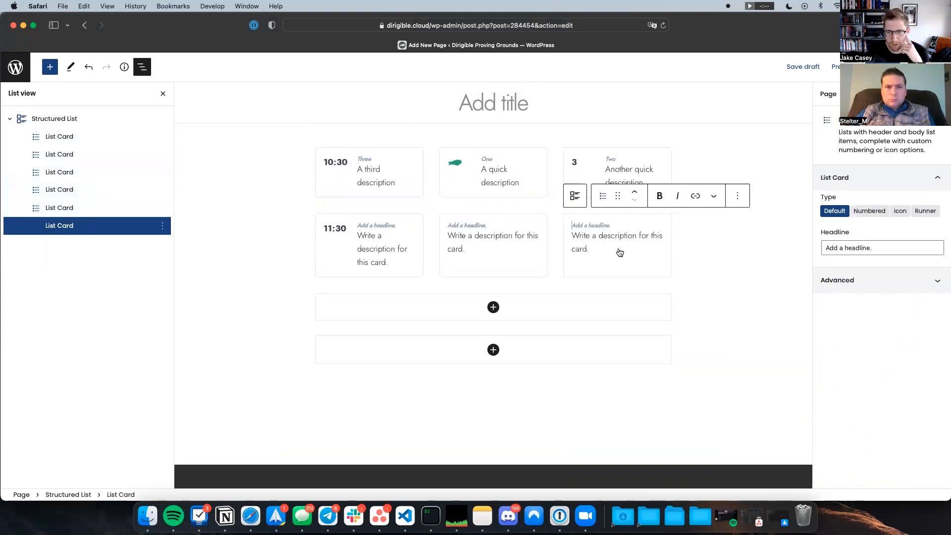
{"action": "left_click", "coordinate": [454, 225]}
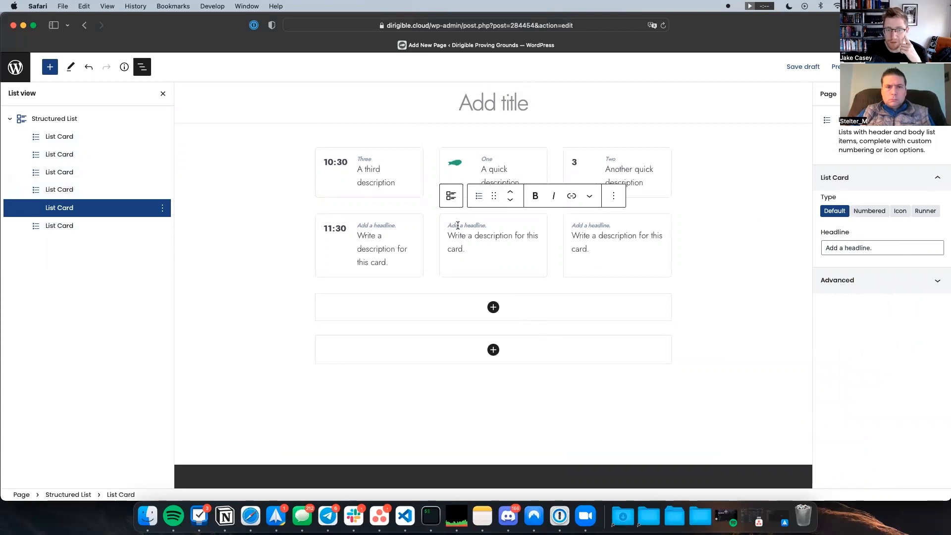
{"action": "left_click", "coordinate": [497, 206]}
{"action": "left_click", "coordinate": [481, 223]}
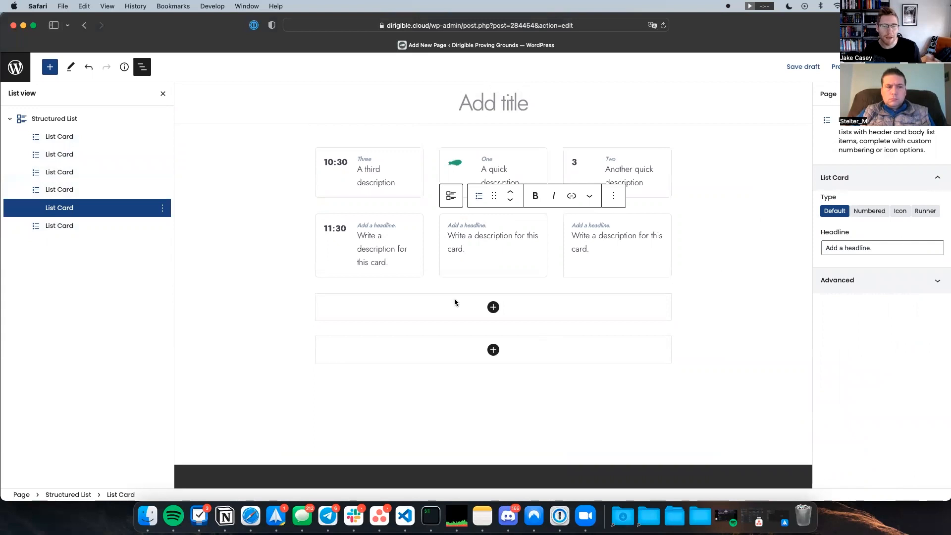
Search the available blocks for "menu" and close the search without inserting anything.
{"action": "left_click", "coordinate": [493, 351]}
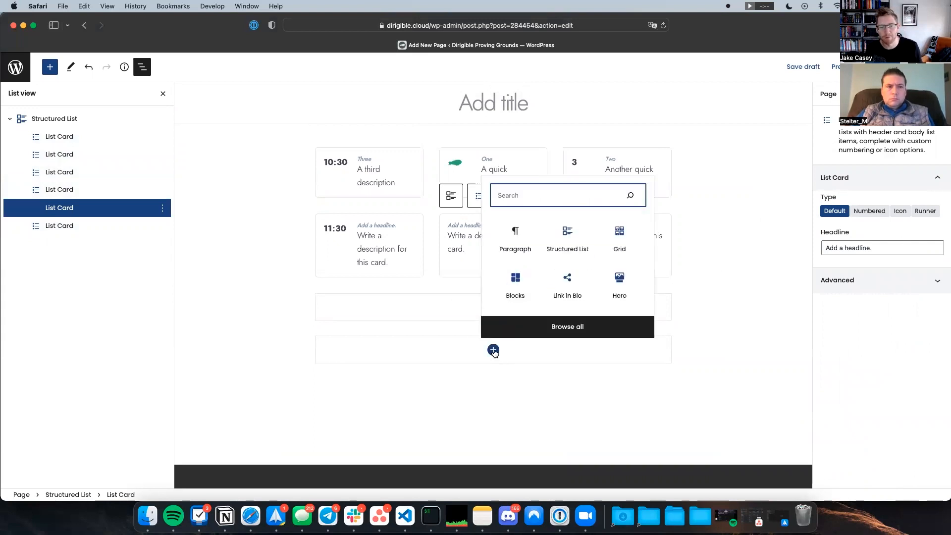
{"action": "type", "text": "menu"}
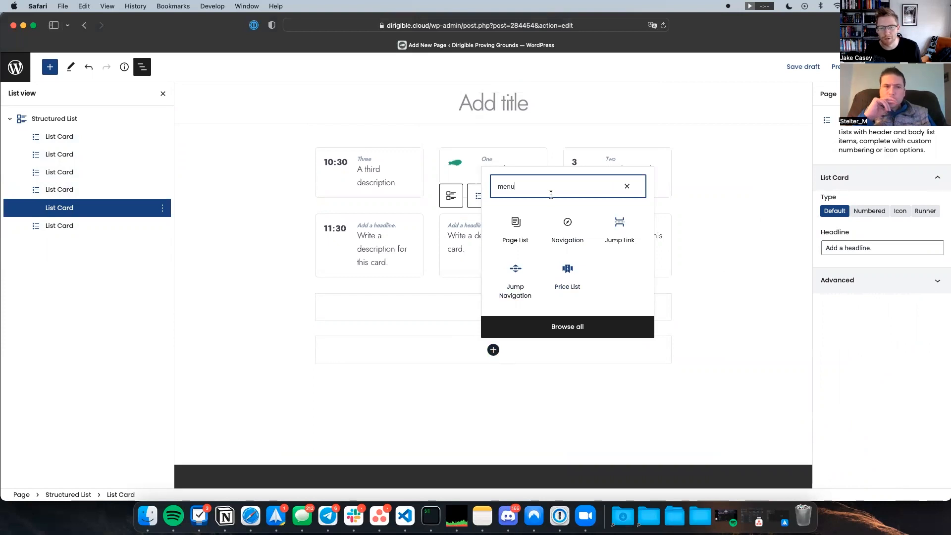
{"action": "key", "text": "BackSpace"}
{"action": "key", "text": "BackSpace"}
{"action": "key", "text": "BackSpace"}
{"action": "key", "text": "BackSpace"}
{"action": "key", "text": "Escape"}
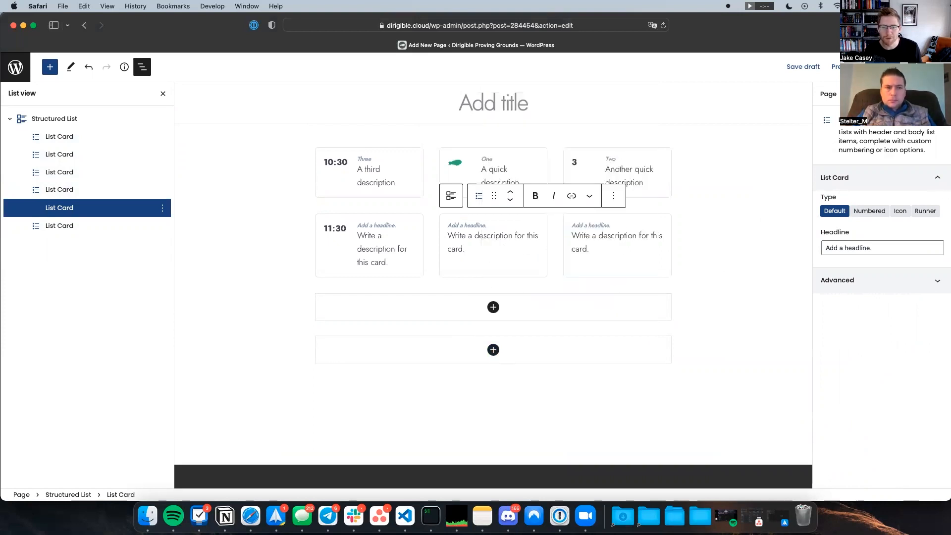